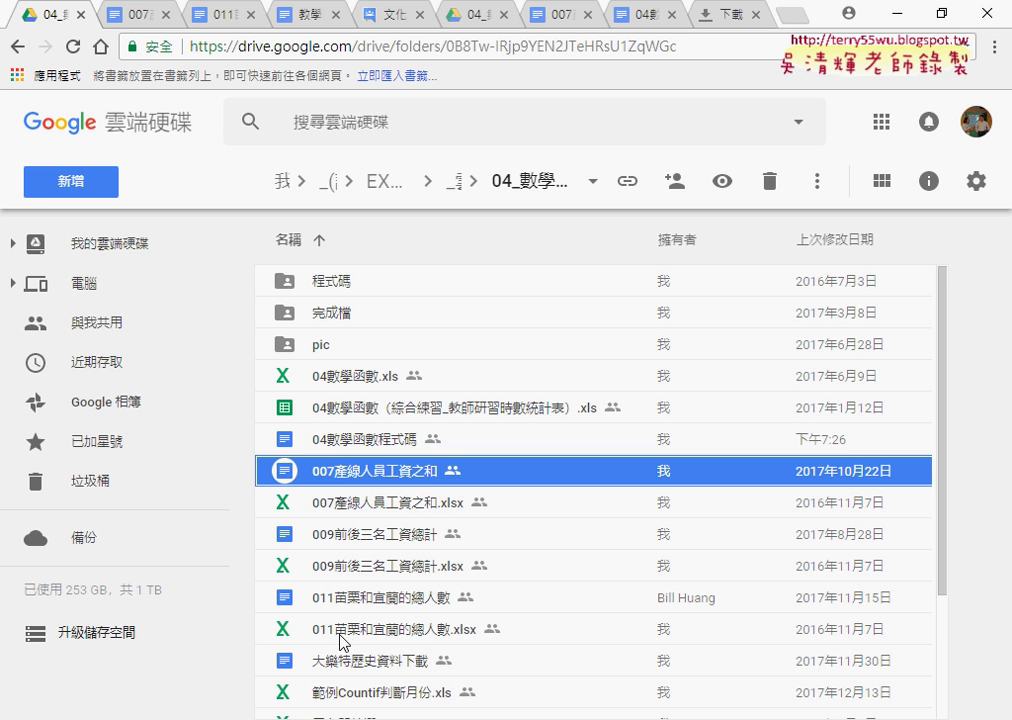
Leave the Google Drive file list and bring the 007產線人員工資之和 Excel window forward.
click(340, 630)
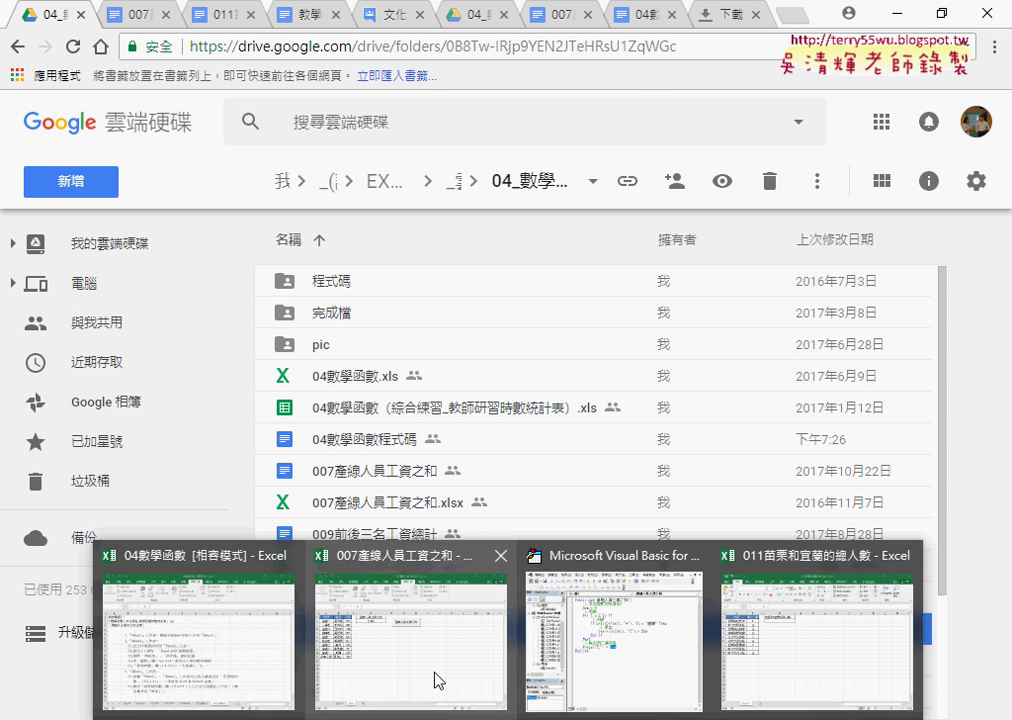
click(436, 678)
ctrl+click(480, 256)
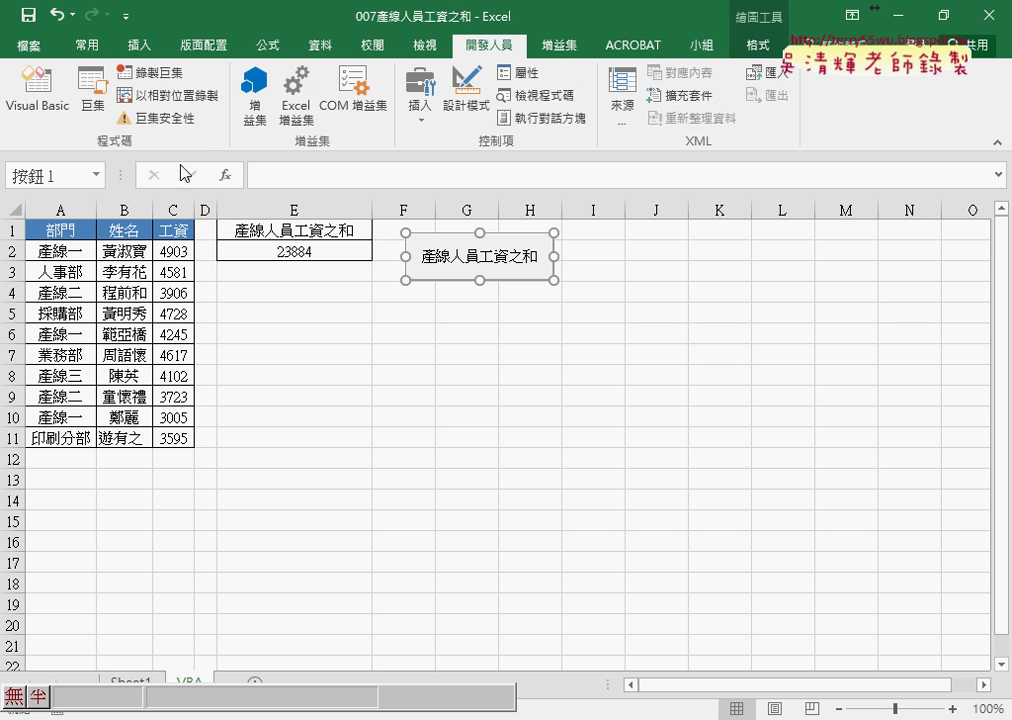
Save 007產線人員工資之和 as an Excel Macro-Enabled Workbook on drive D:.
click(45, 47)
click(44, 55)
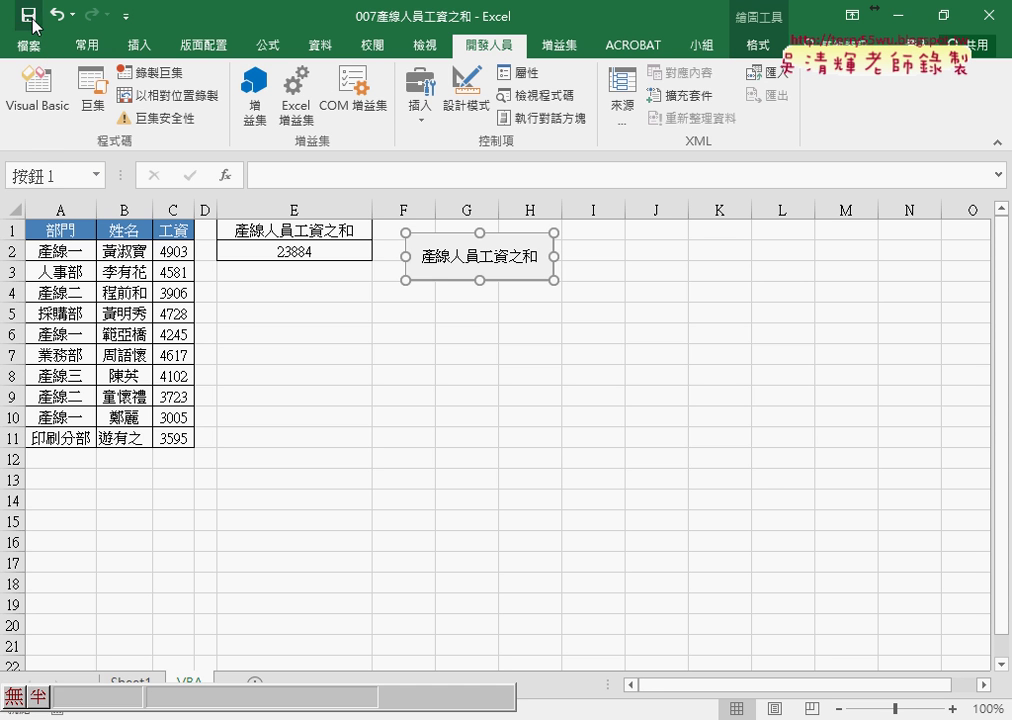
click(28, 15)
click(513, 462)
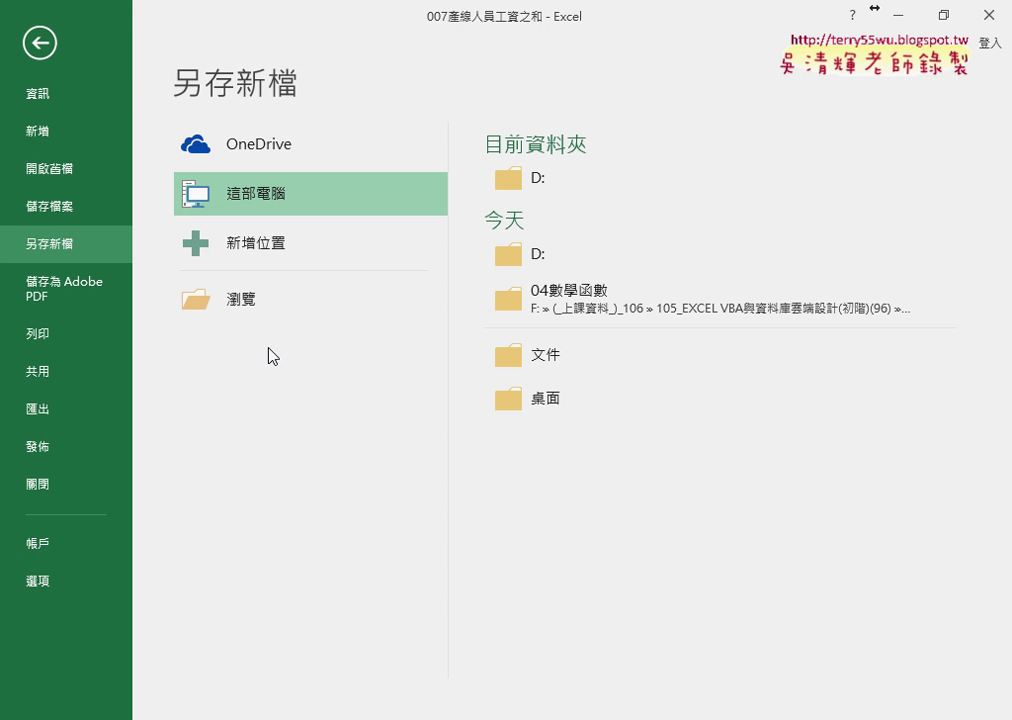
click(240, 299)
click(289, 361)
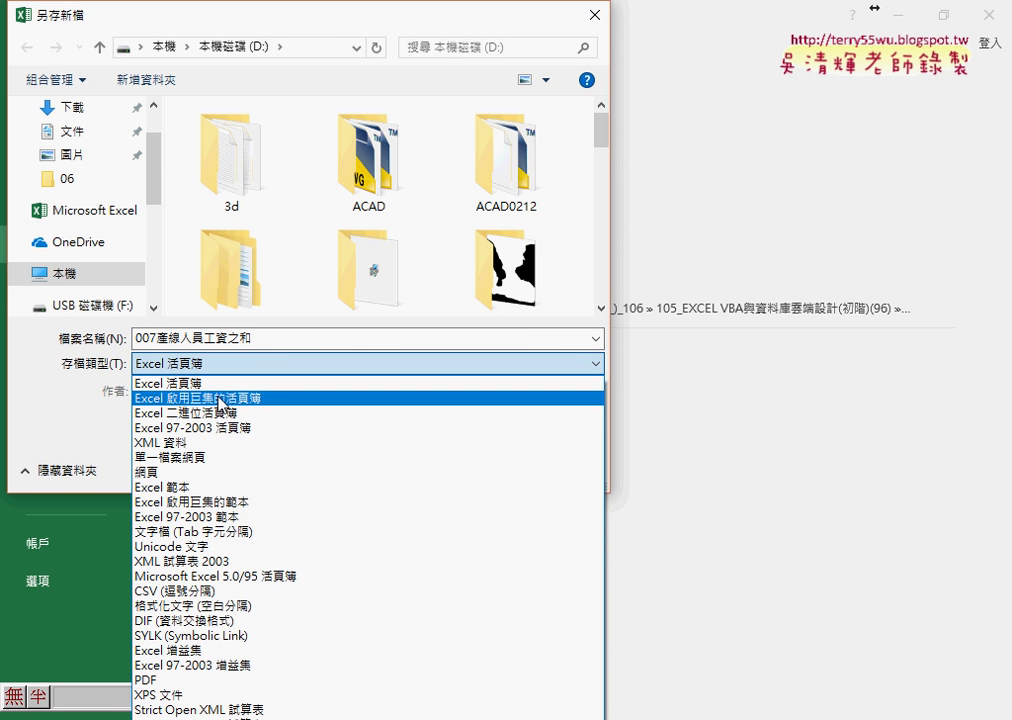
click(221, 398)
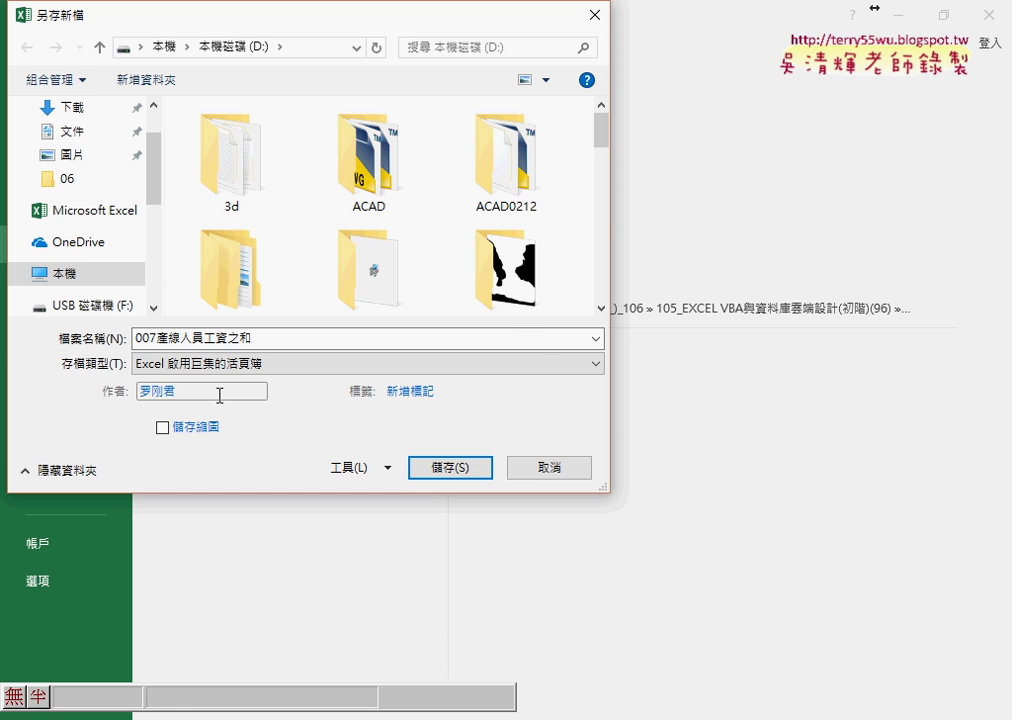
click(447, 469)
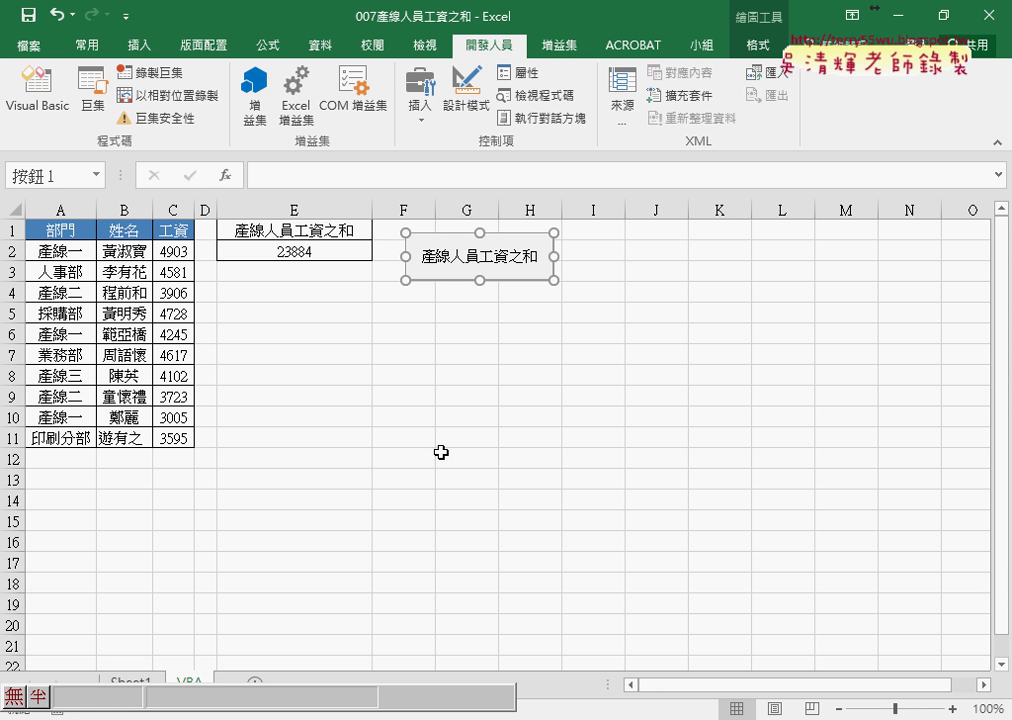
click(507, 719)
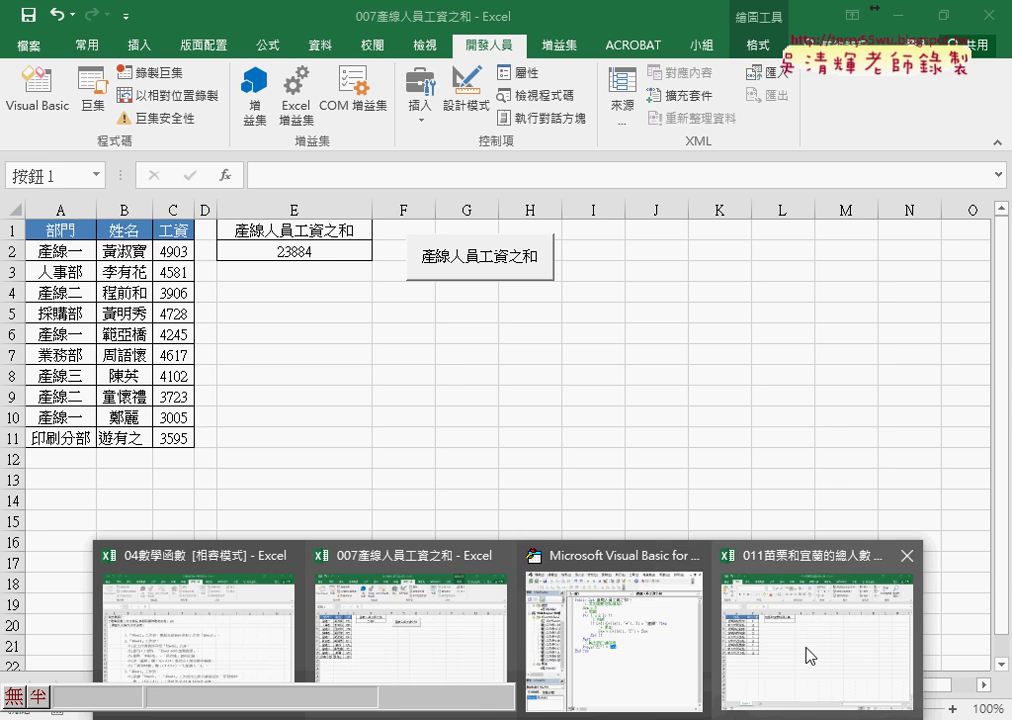
Switch to the 011苗栗和宜蘭的總人數 workbook, point out 苗栗 and 宜蘭, and start a function in D2.
click(805, 648)
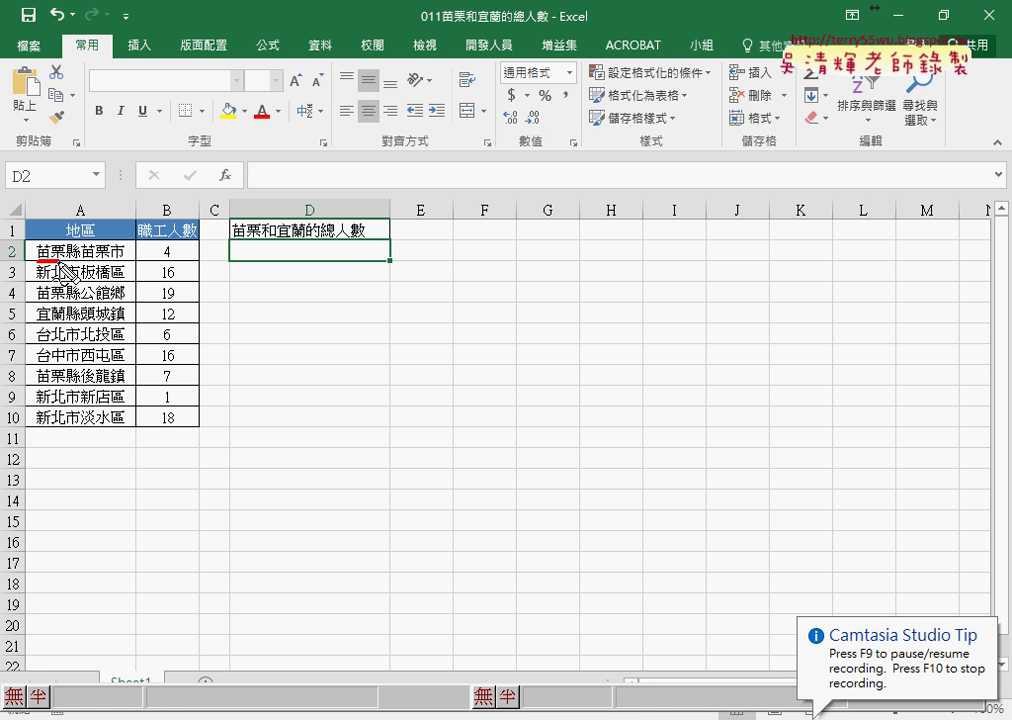
drag(37, 259, 61, 259)
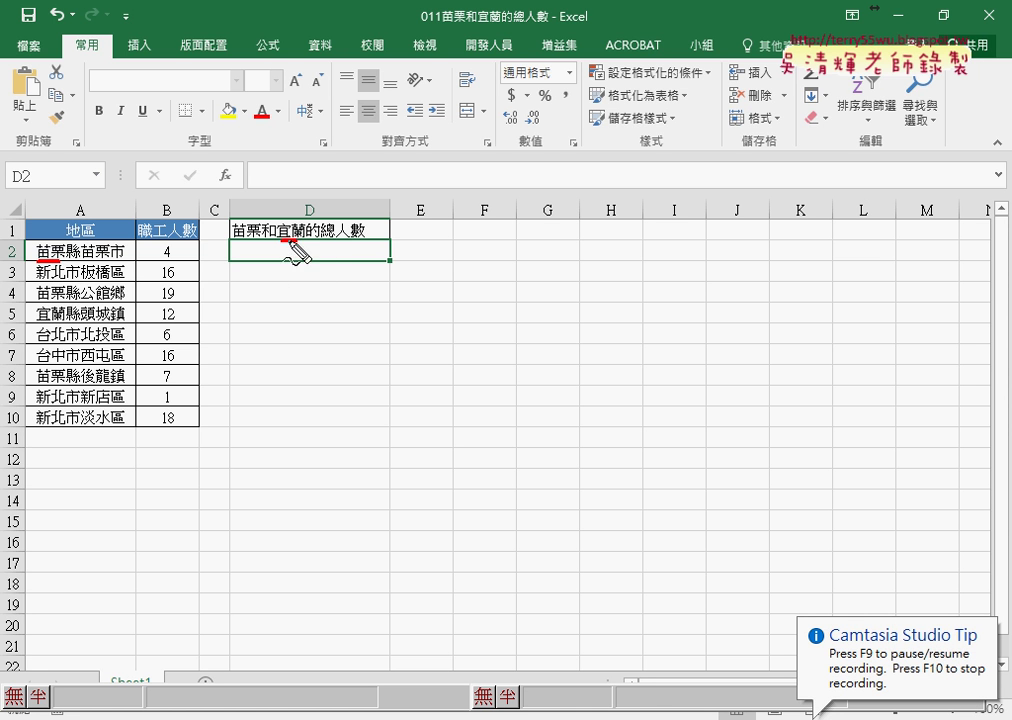
drag(283, 240, 306, 240)
drag(38, 321, 68, 321)
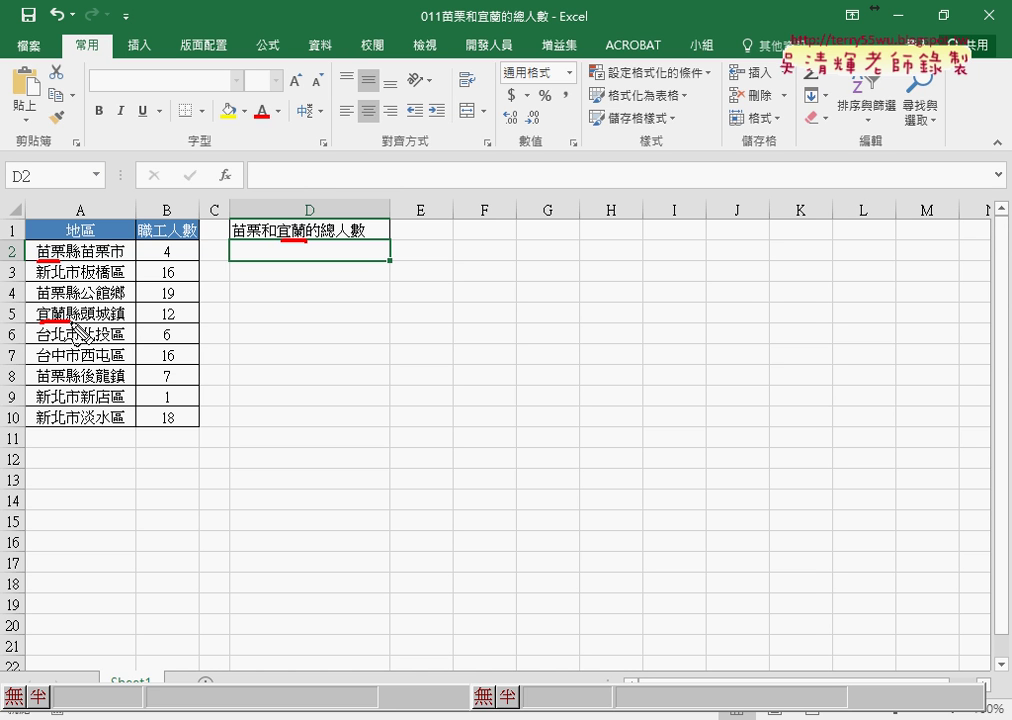
key(Escape)
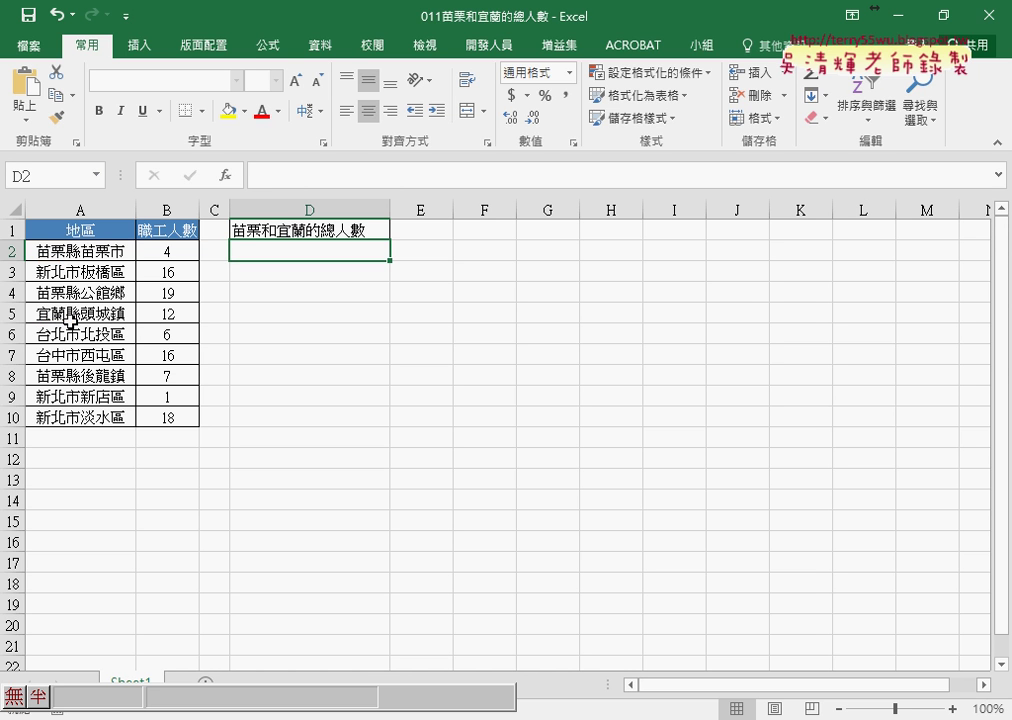
click(226, 175)
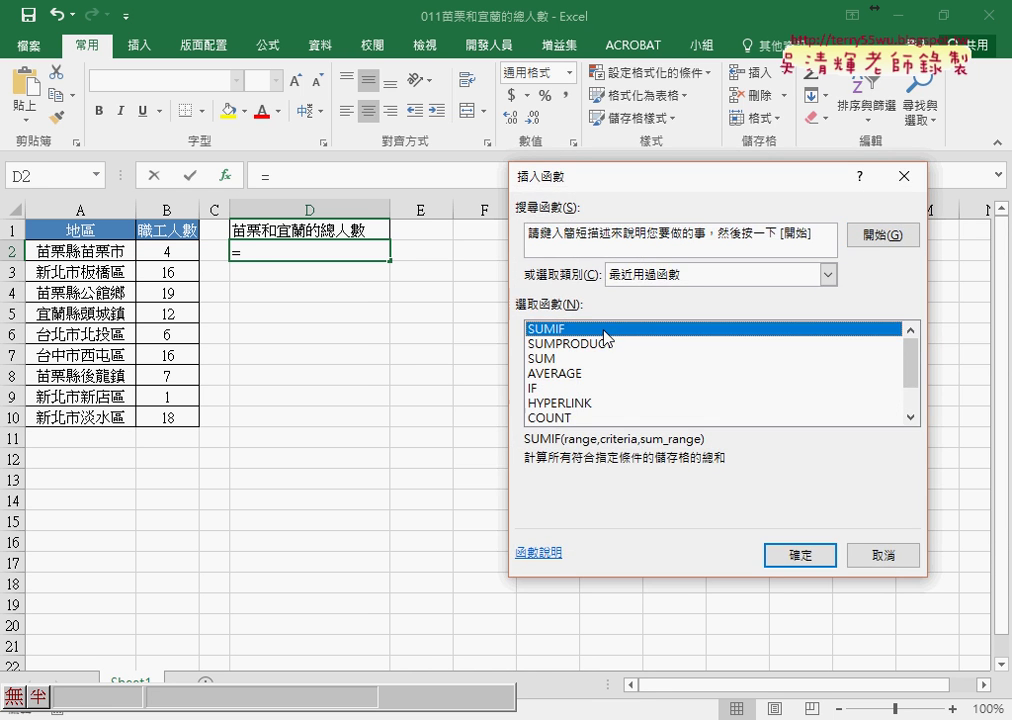
Enter =SUMIF(A2:A10,"苗栗*",B2:B10) in D2 through the SUMIF dialog, giving 30.
click(797, 555)
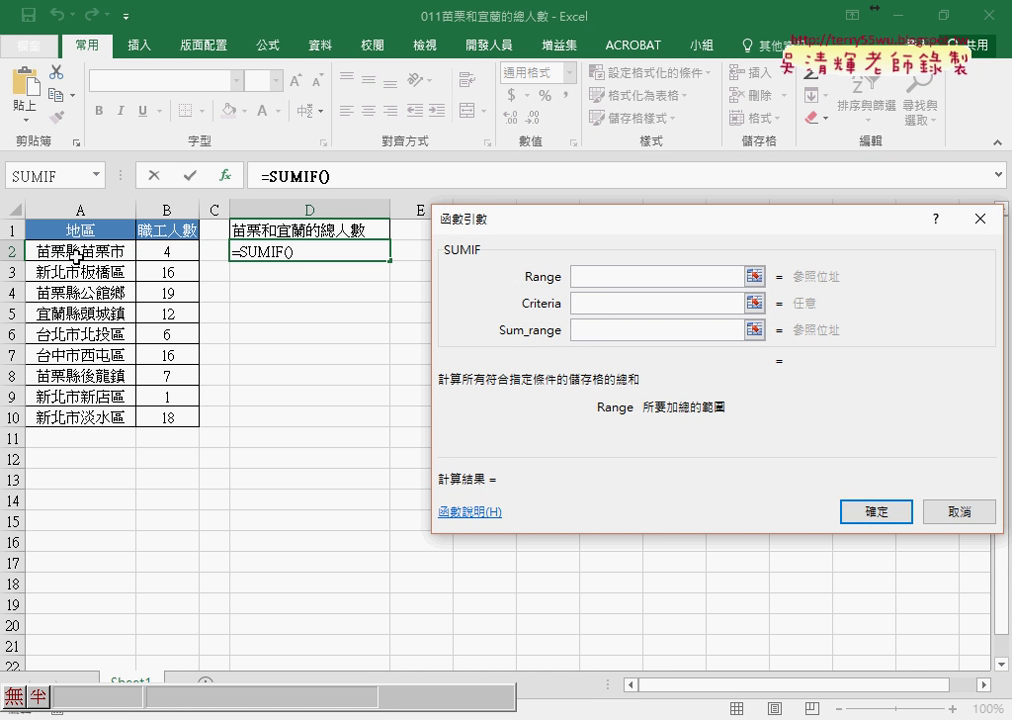
drag(80, 252, 90, 418)
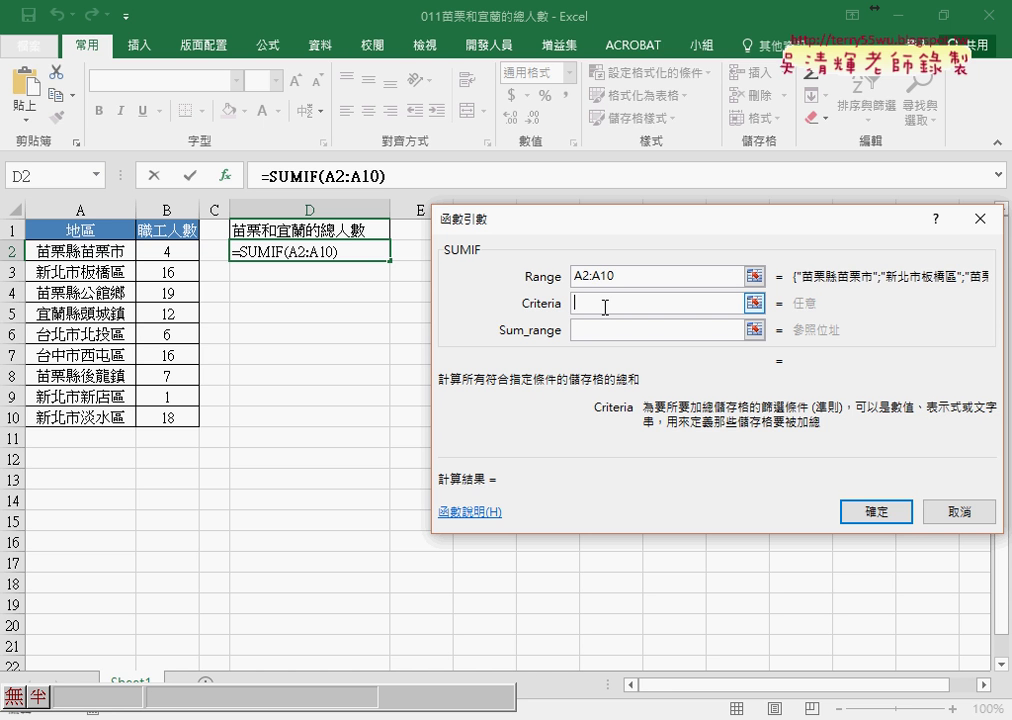
text(")
key(BackSpace)
key(super+space)
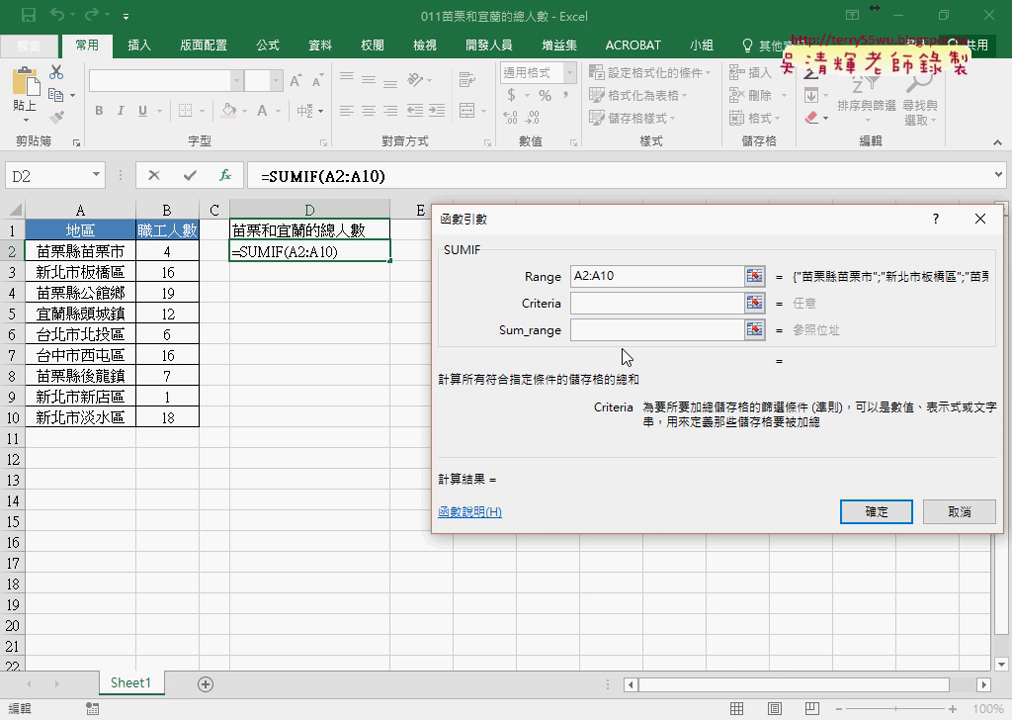
text(苗)
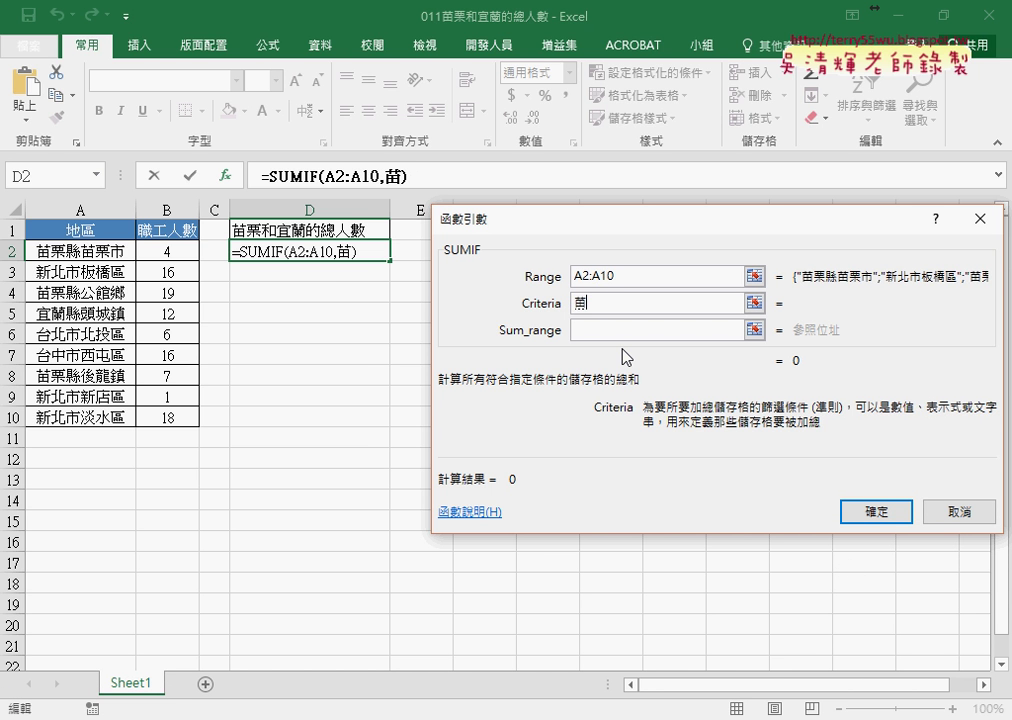
text(栗)
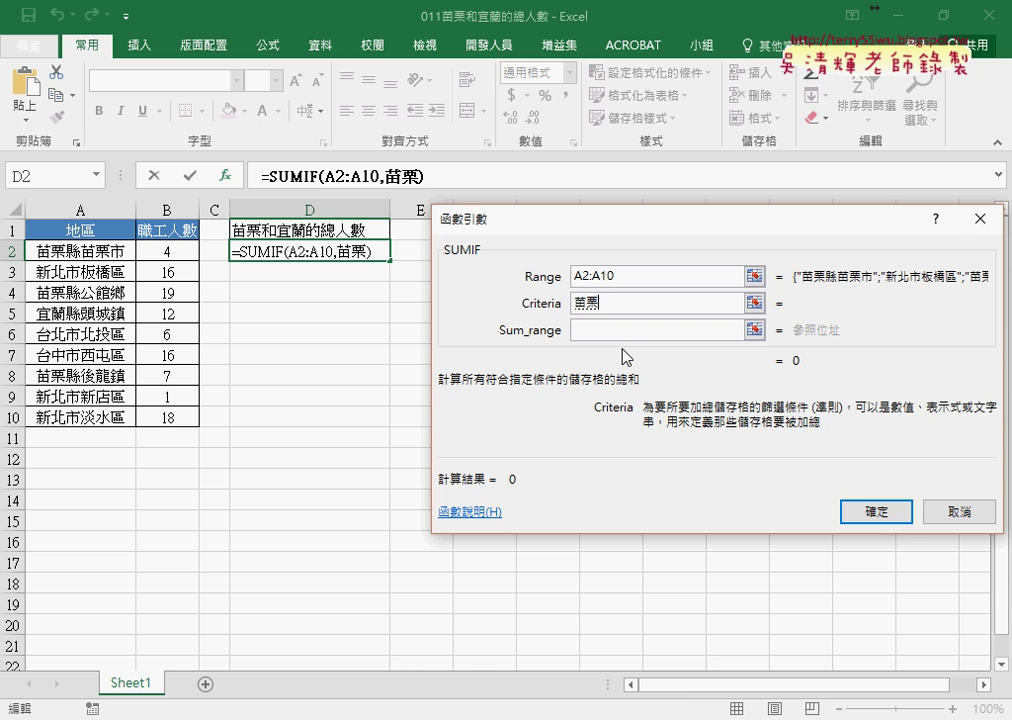
text(*)
click(632, 330)
drag(170, 250, 174, 413)
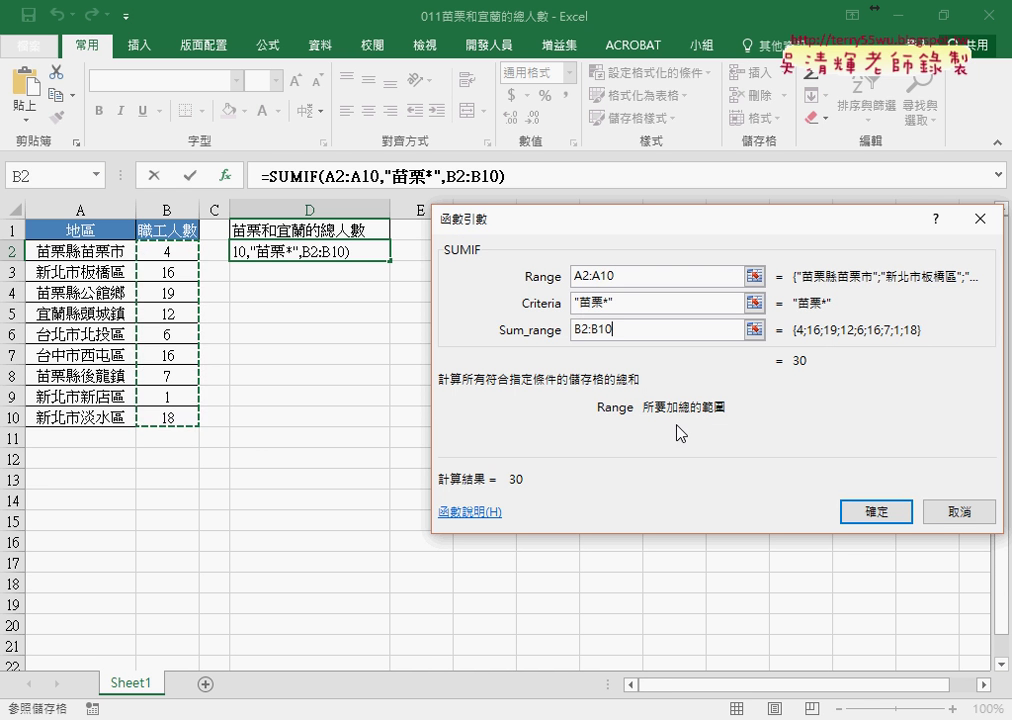
click(880, 508)
drag(495, 174, 264, 175)
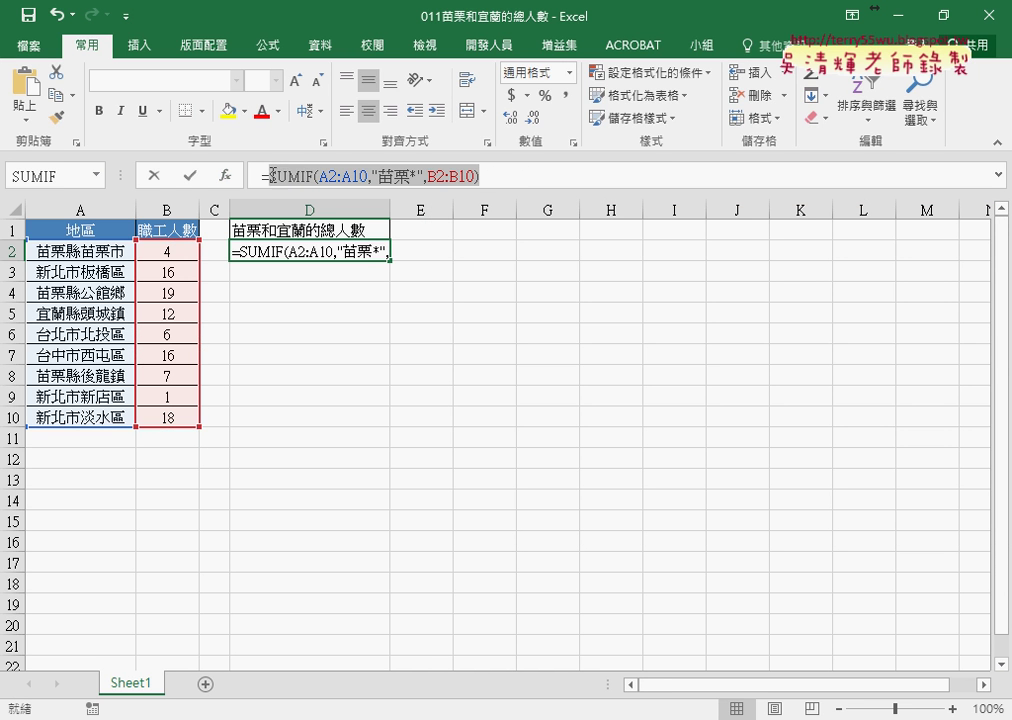
Extend D2 to =SUMIF(A2:A10,"苗栗*",B2:B10)+SUMIF(A2:A10,"宜蘭*",B2:B10), showing 42.
right_click(303, 180)
click(344, 216)
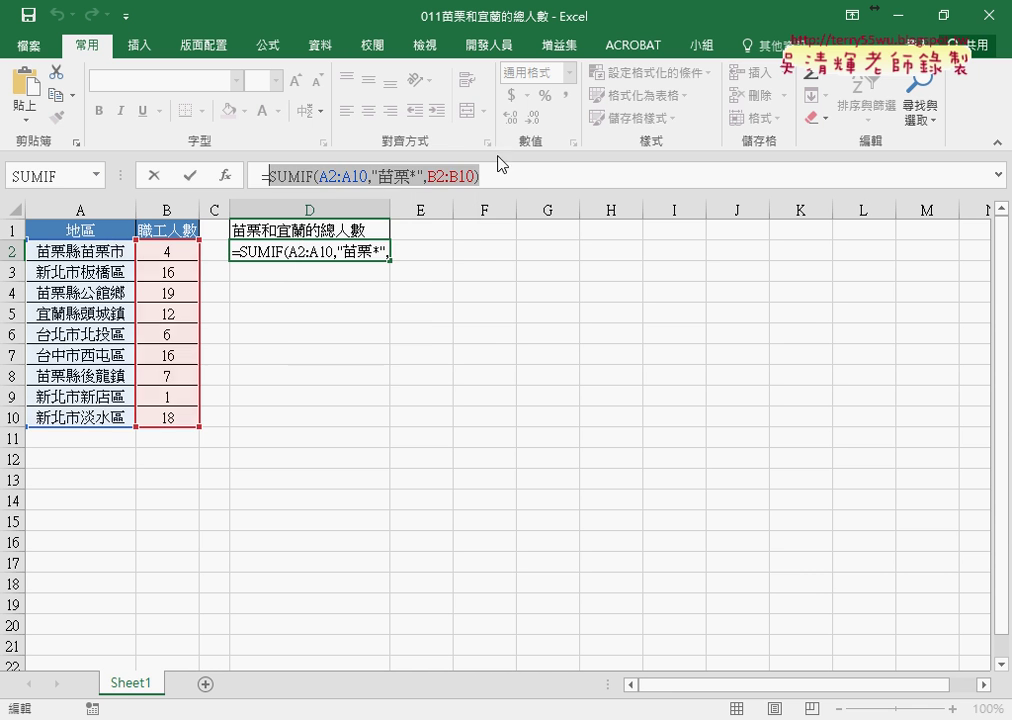
click(527, 175)
text(+)
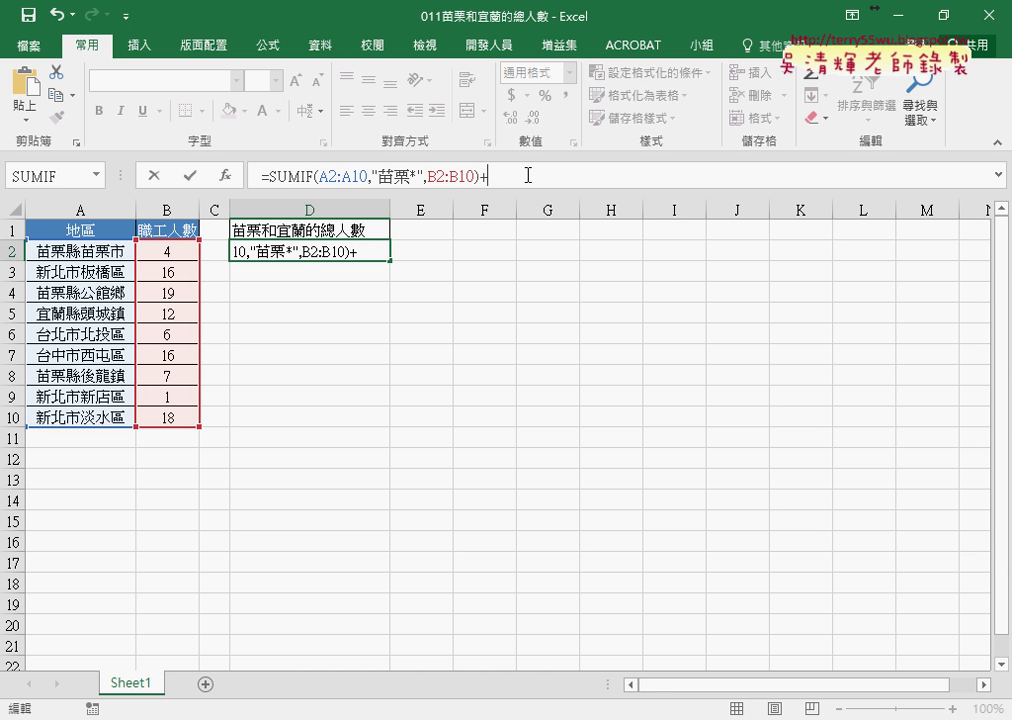
key(ctrl+v)
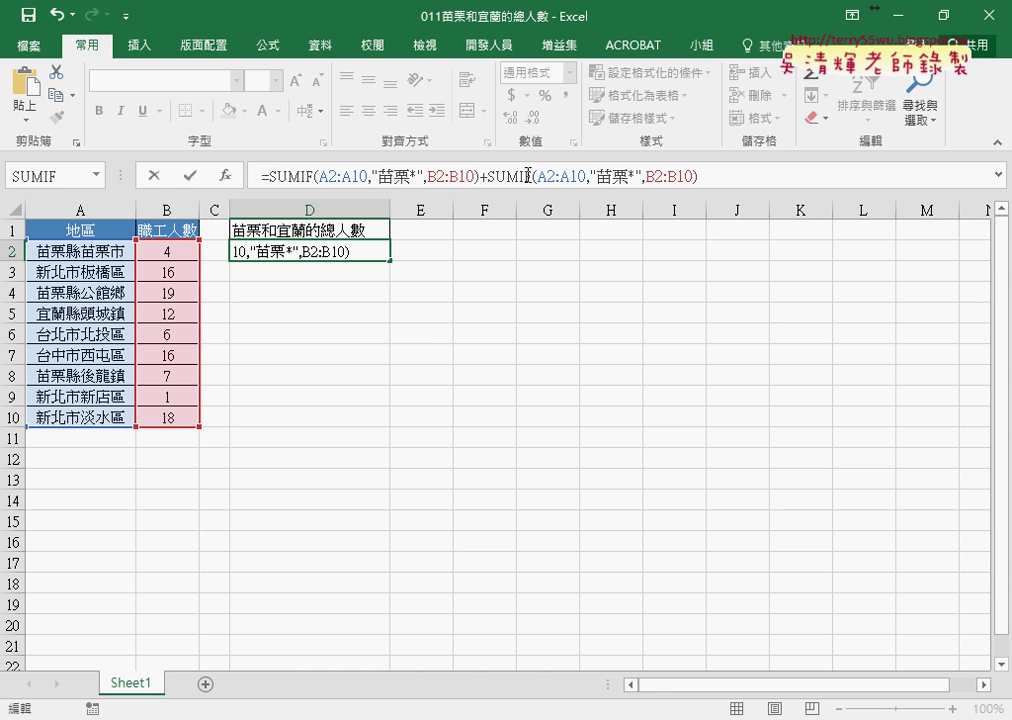
drag(598, 176, 626, 176)
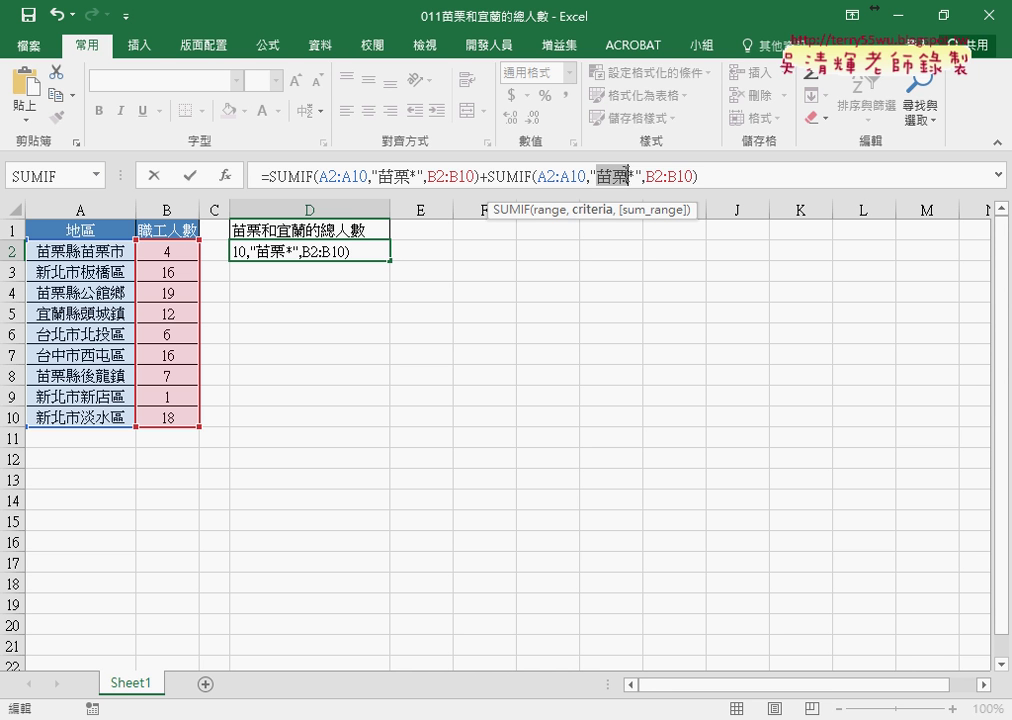
text(一)
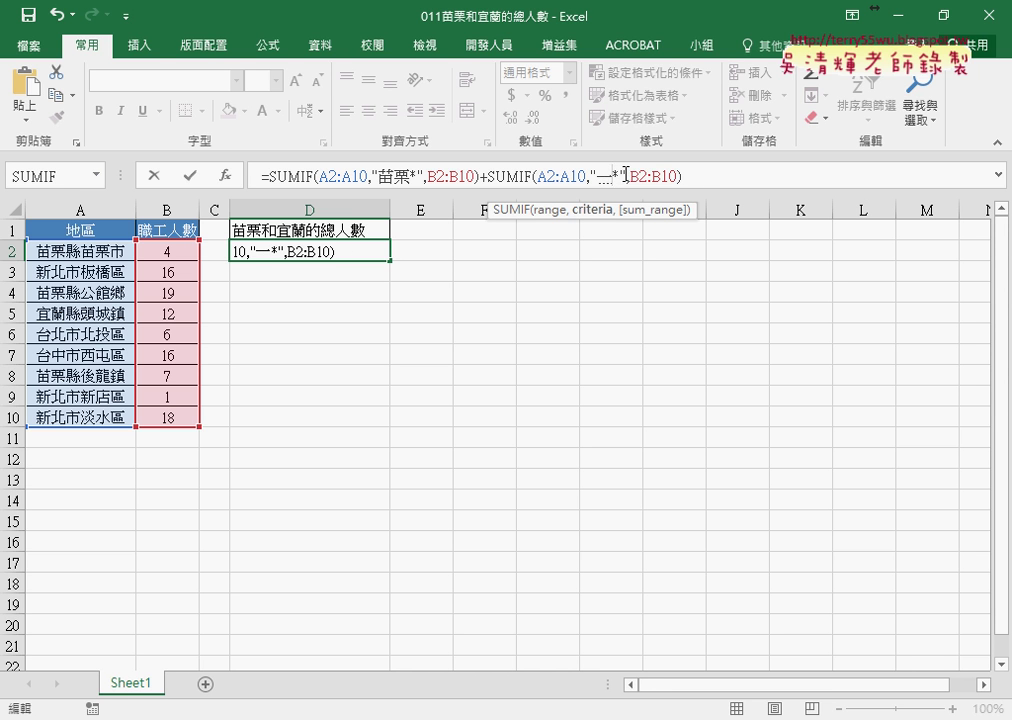
text(宜蘭)
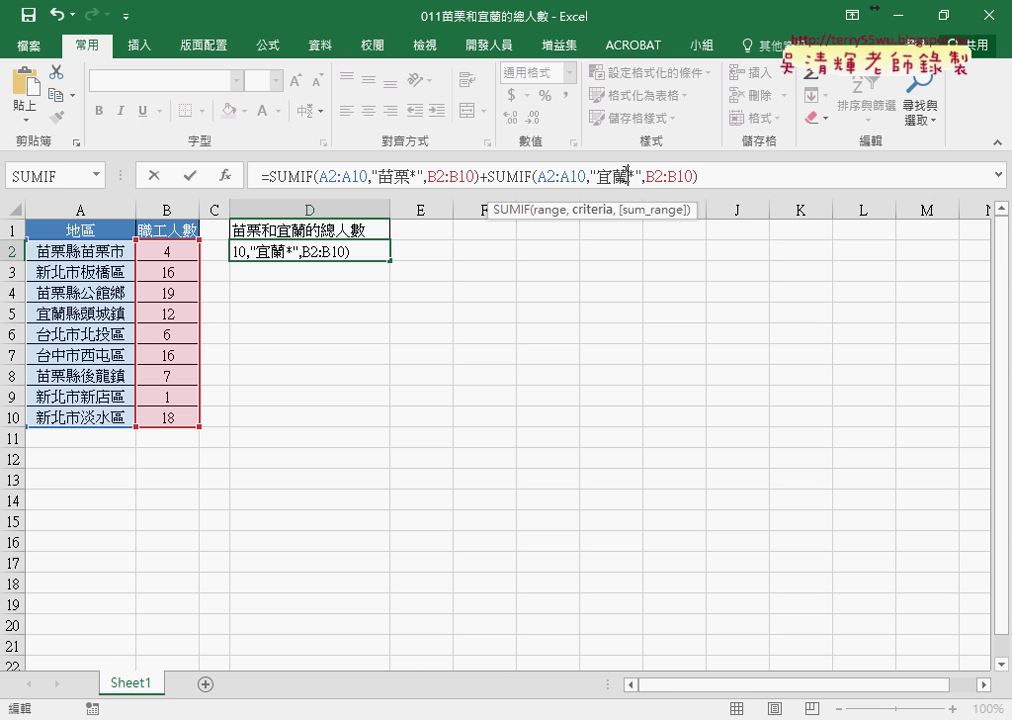
click(190, 176)
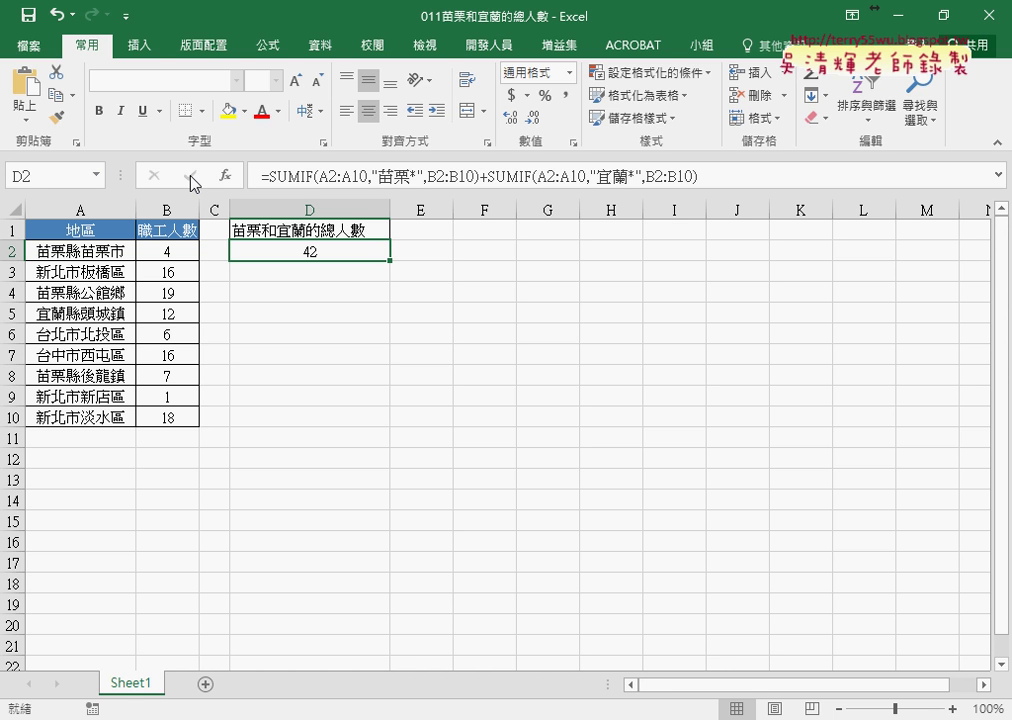
Duplicate Sheet1 as a sheet named VBA and delete the formula in its D2.
drag(130, 683, 207, 683)
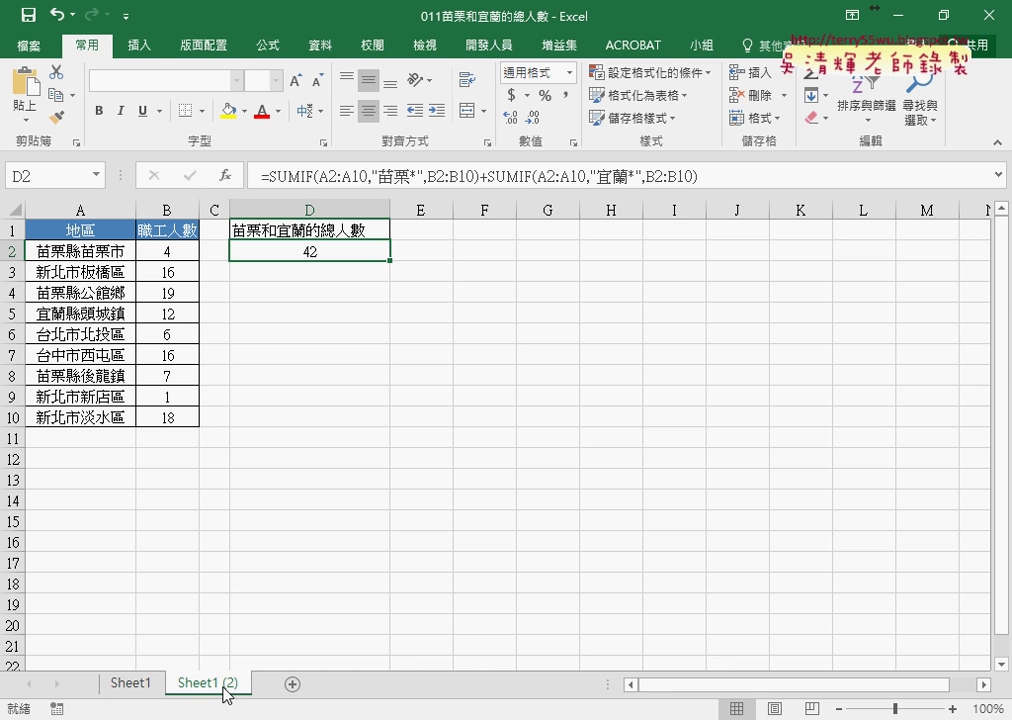
double_click(225, 686)
text(VBA)
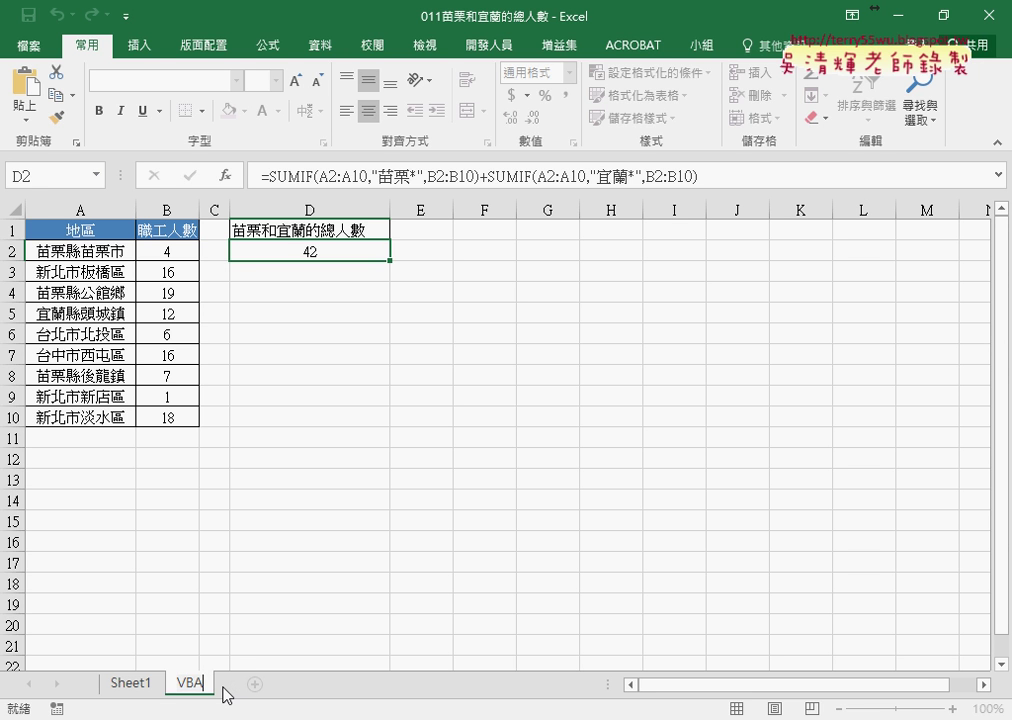
key(Return)
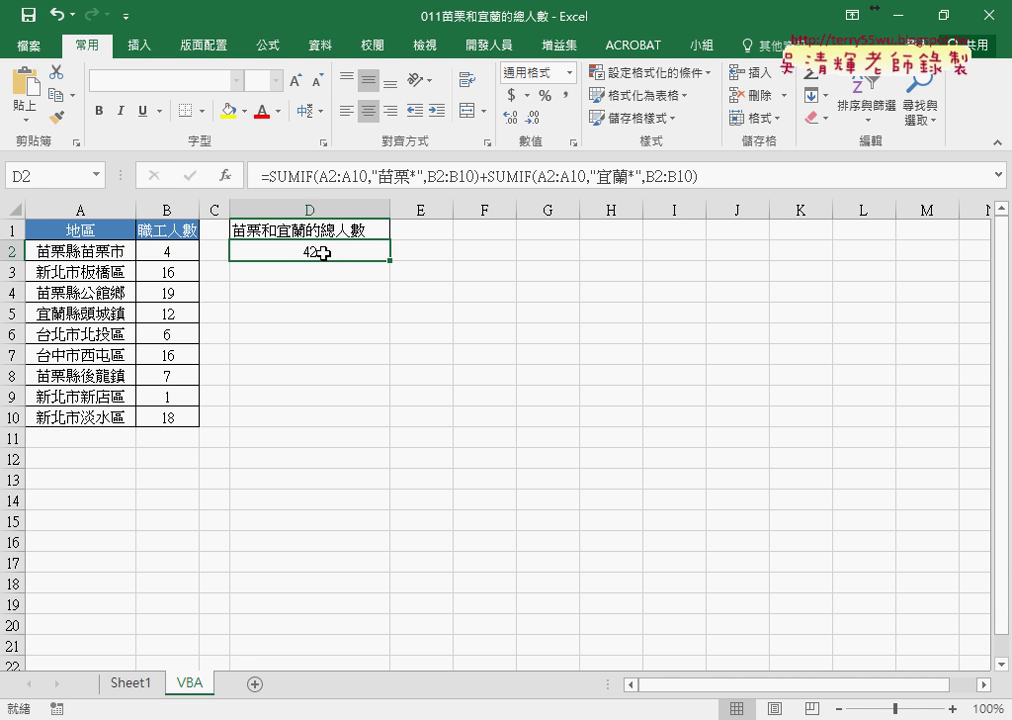
key(Delete)
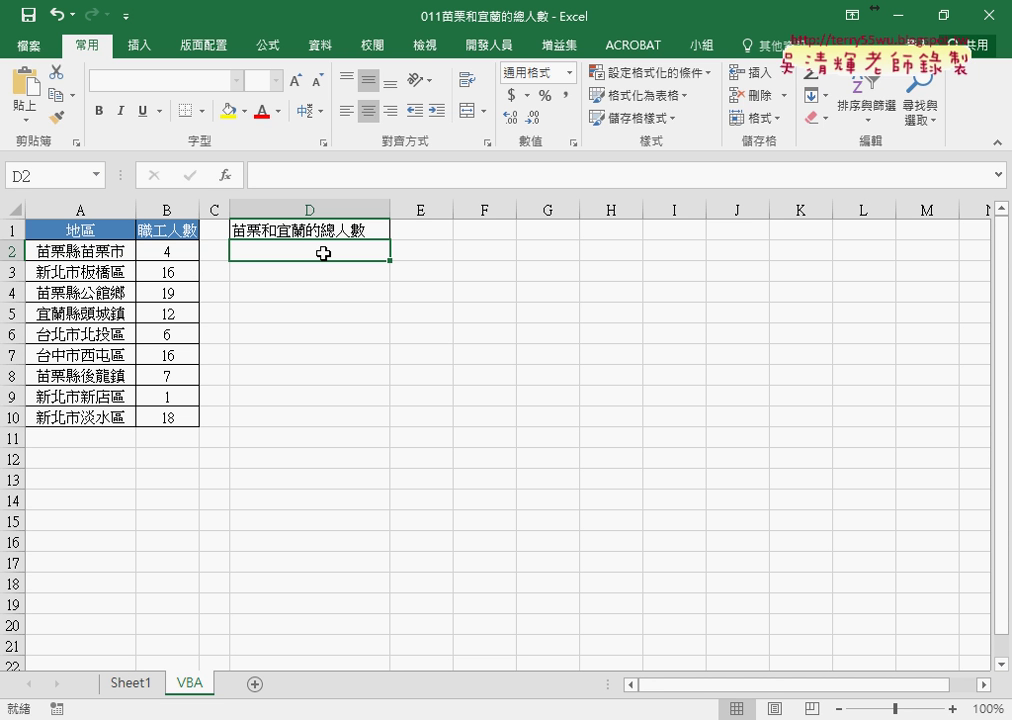
click(488, 45)
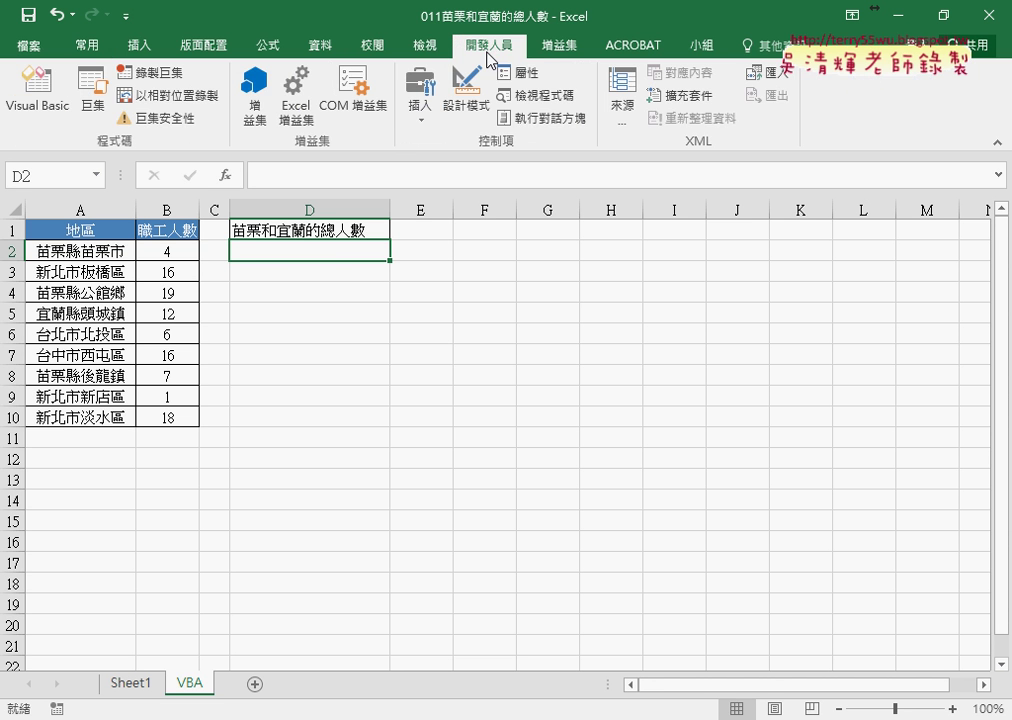
In the VBA editor, insert a new module into the 011 workbook's VBAProject.
click(40, 95)
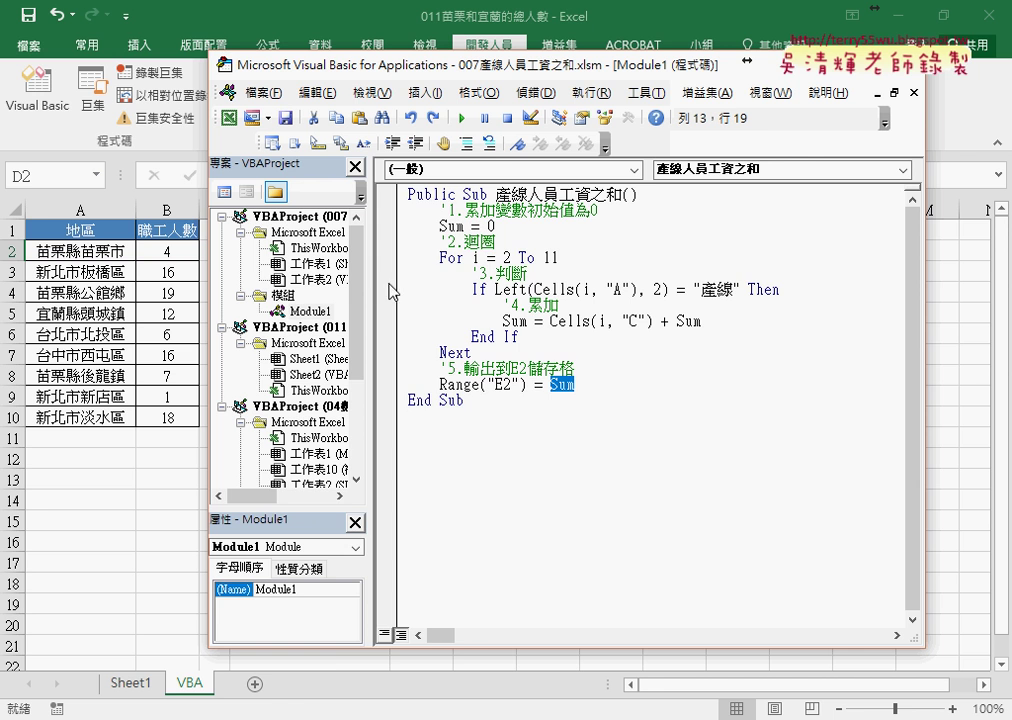
drag(370, 282, 502, 282)
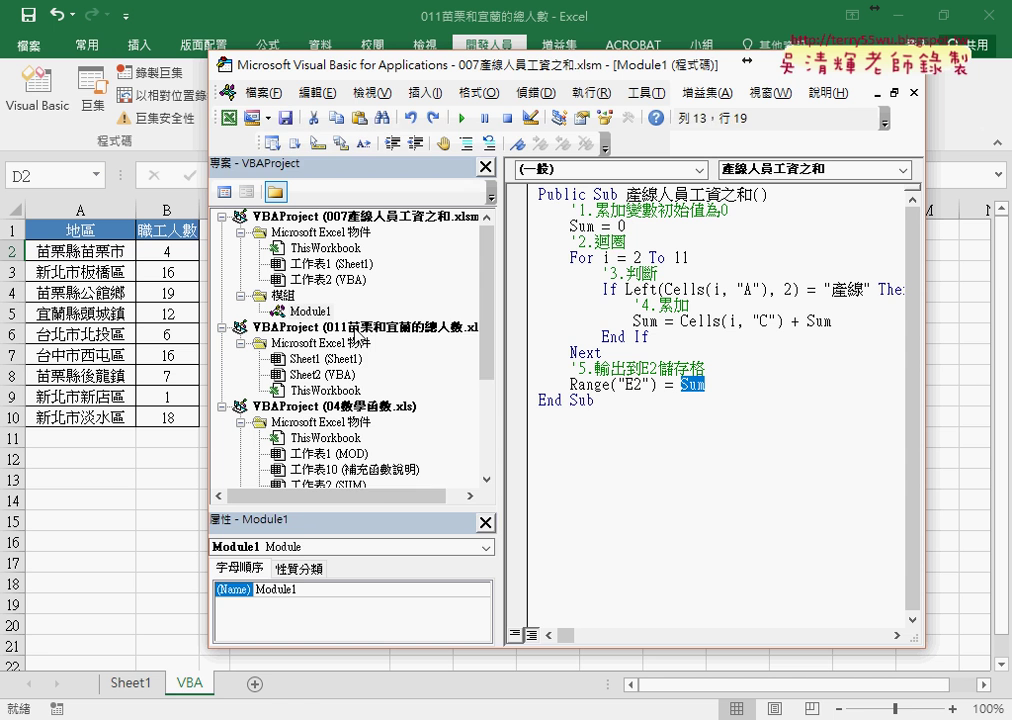
right_click(355, 328)
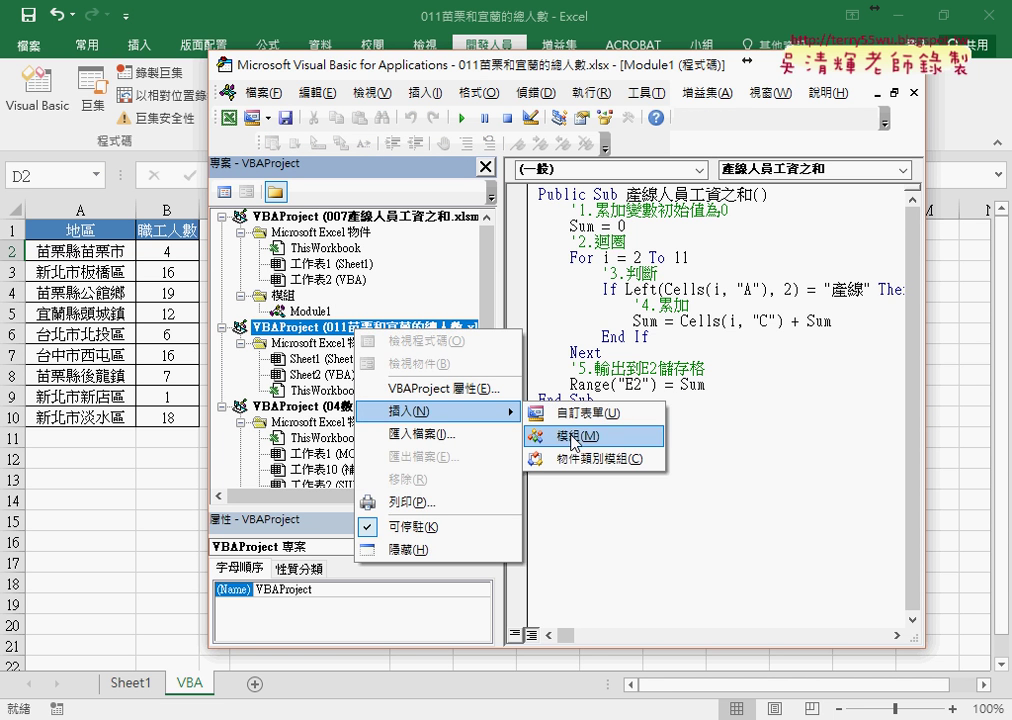
click(340, 335)
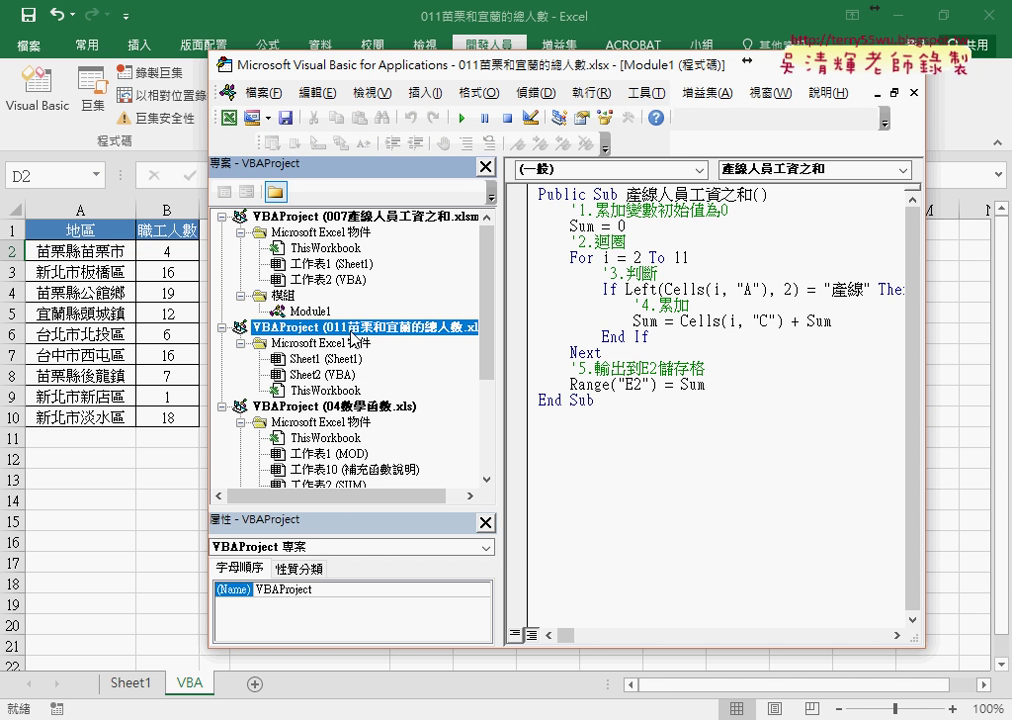
right_click(347, 332)
mouse_move(430, 413)
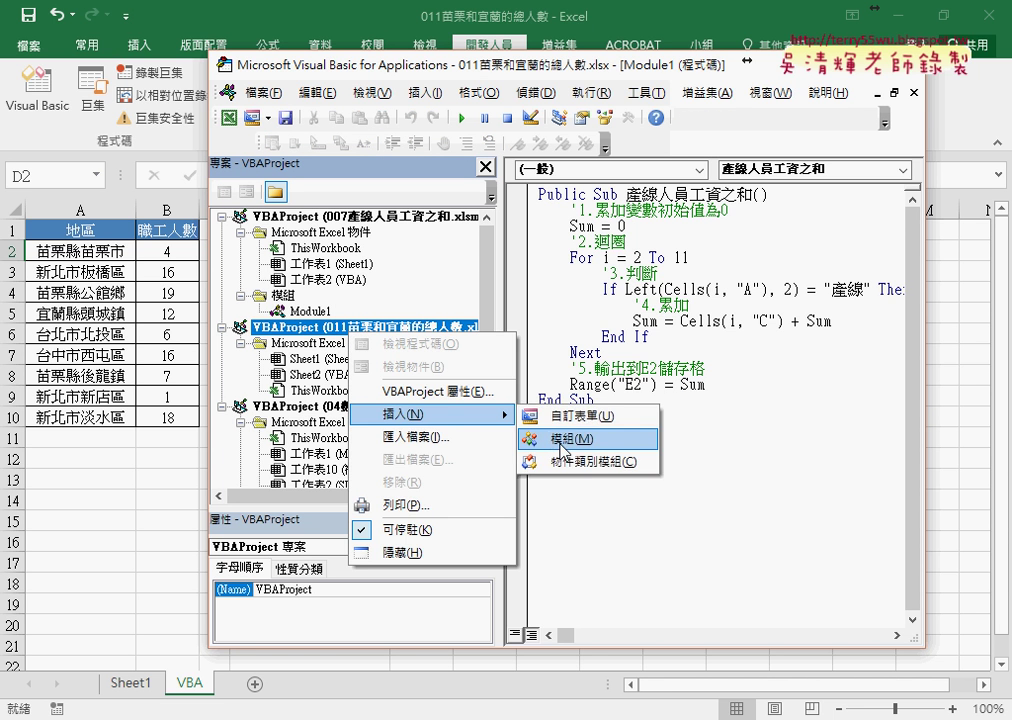
click(730, 444)
Copy the 產線人員工資之和 macro from 007's Module1 into the new module.
double_click(285, 311)
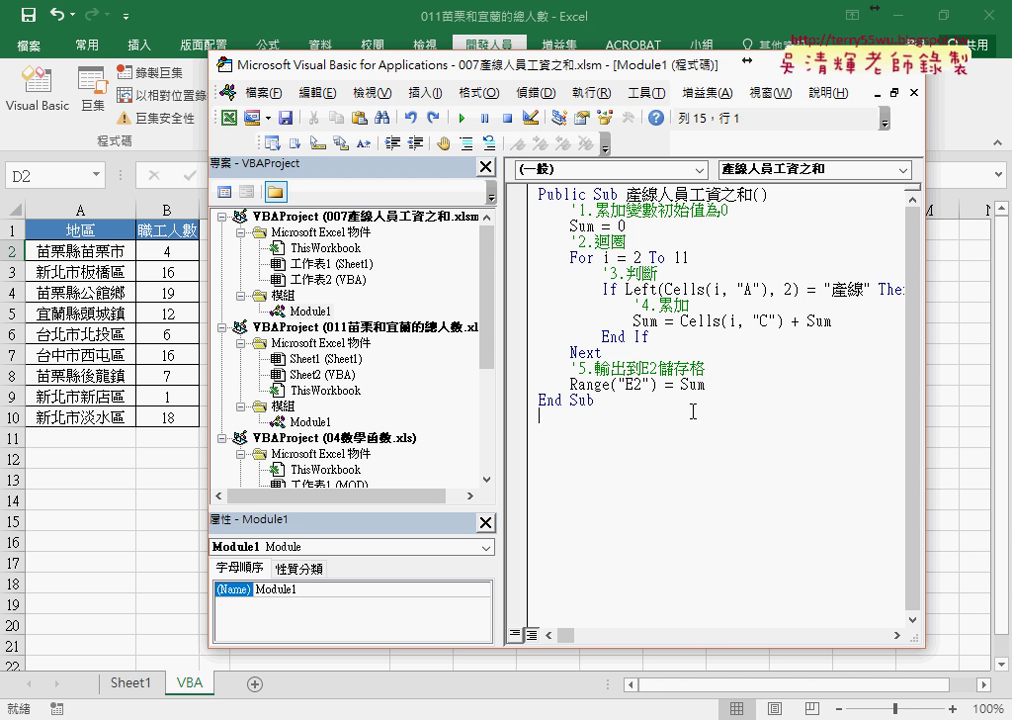
drag(595, 400, 538, 194)
right_click(575, 262)
click(600, 288)
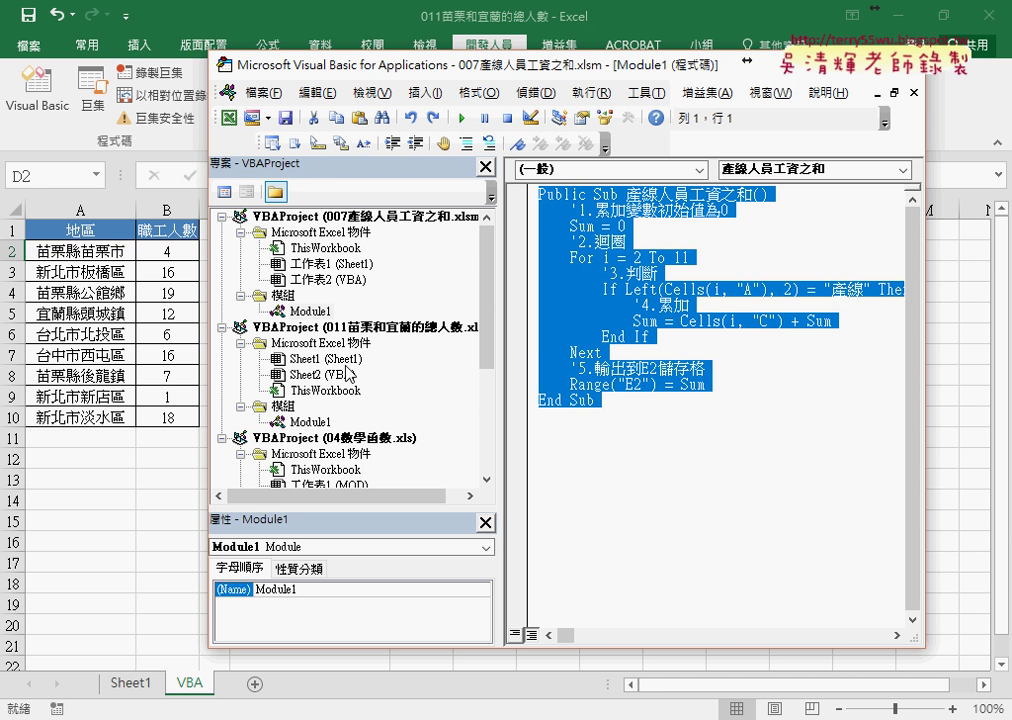
double_click(297, 422)
right_click(612, 318)
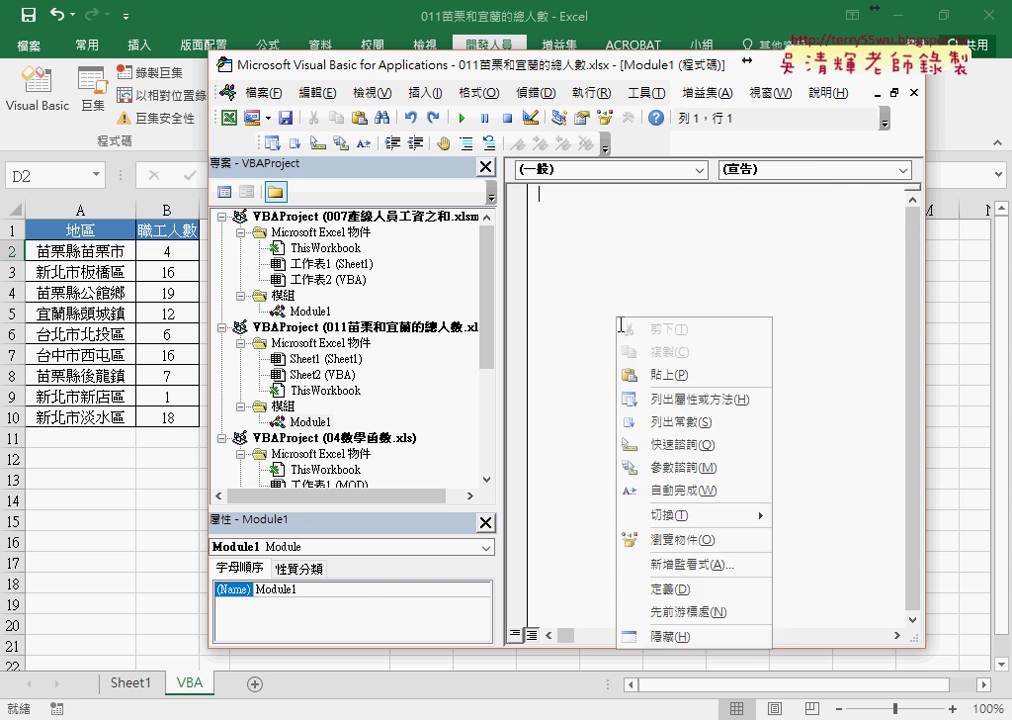
click(645, 375)
drag(627, 194, 736, 194)
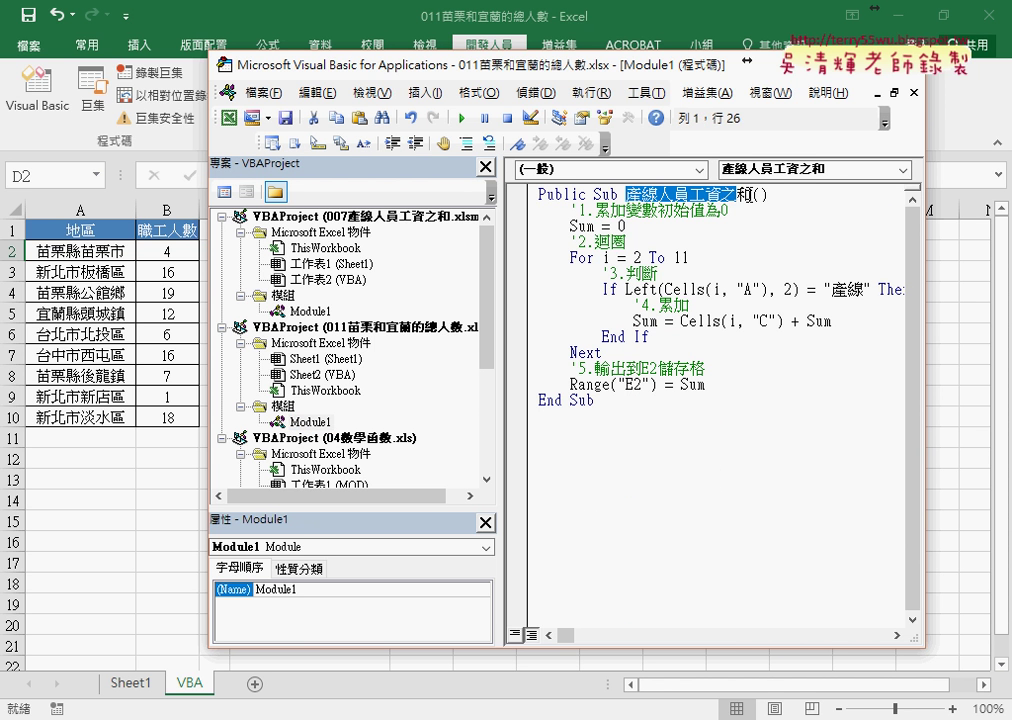
Rename the pasted macro to 苗栗和宜蘭的總人數 using the D1 heading text.
drag(650, 64, 650, 287)
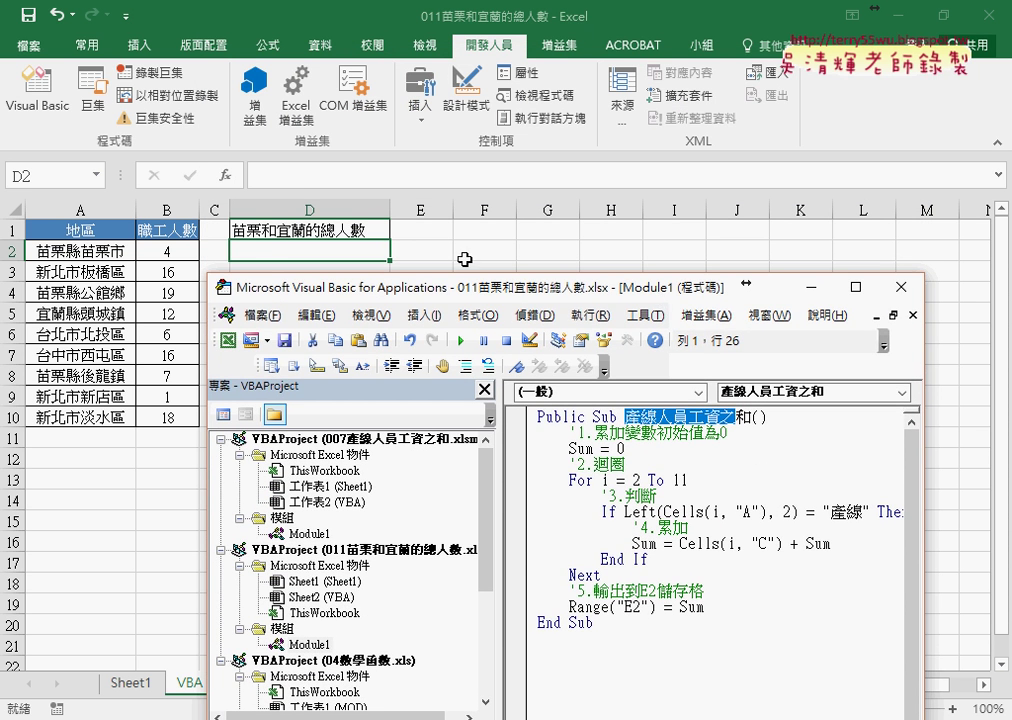
click(309, 229)
drag(404, 176, 228, 180)
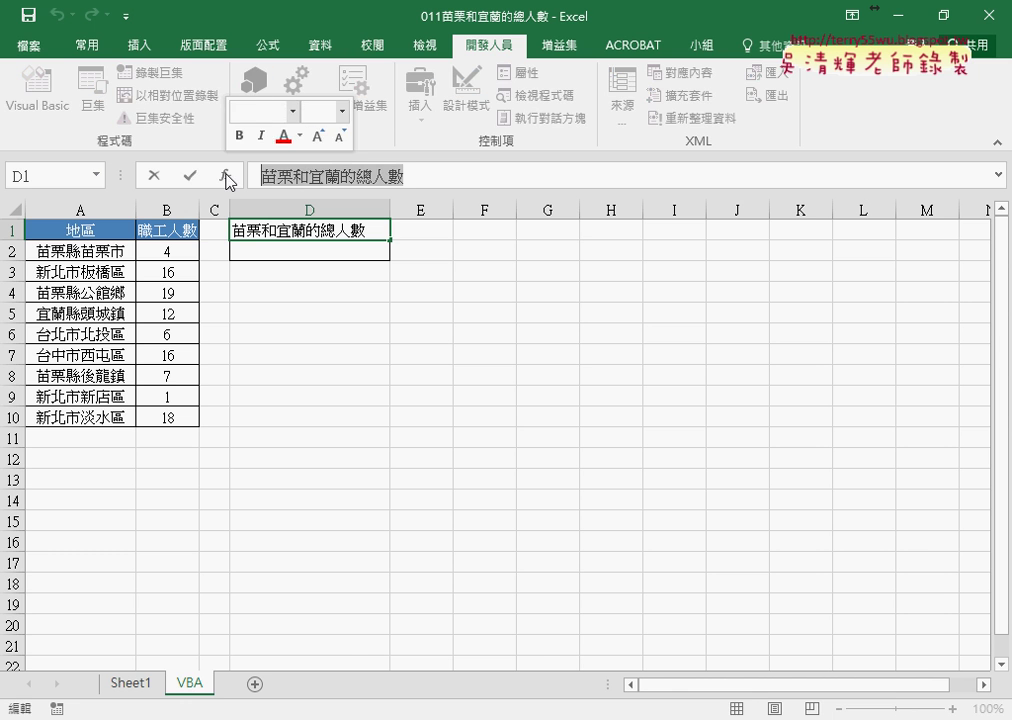
key(Escape)
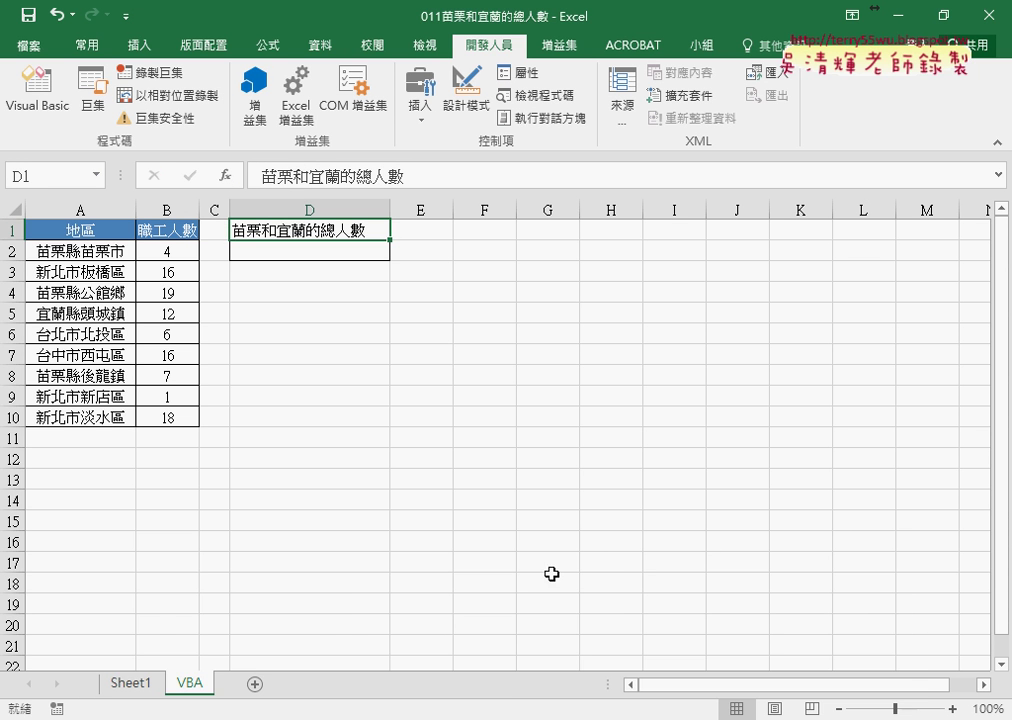
click(605, 620)
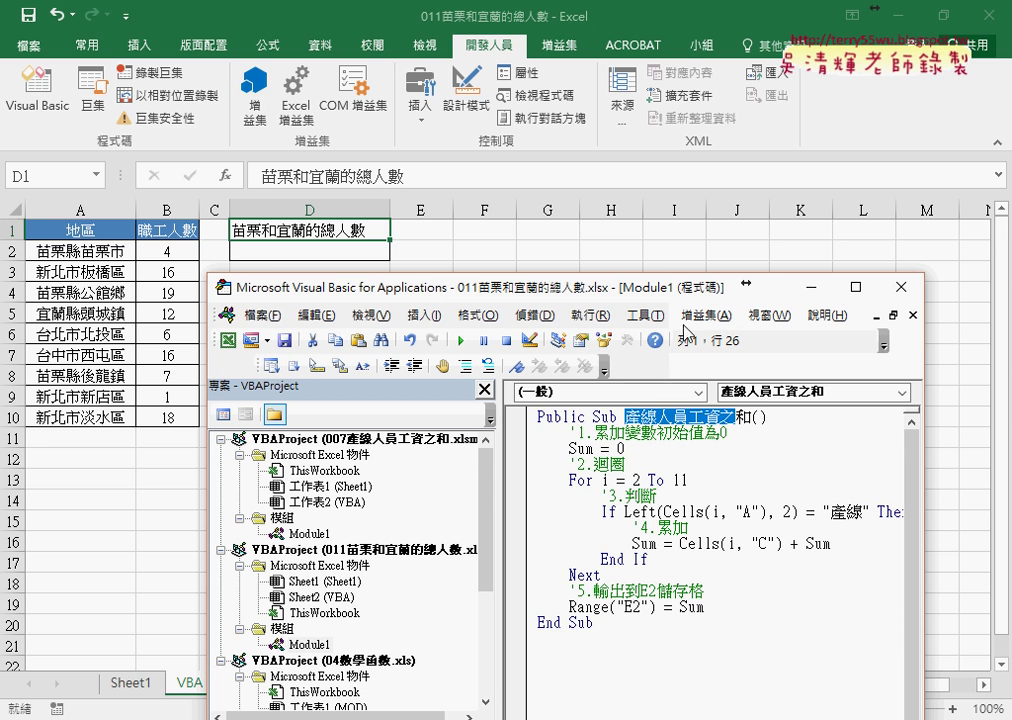
key(ctrl+v)
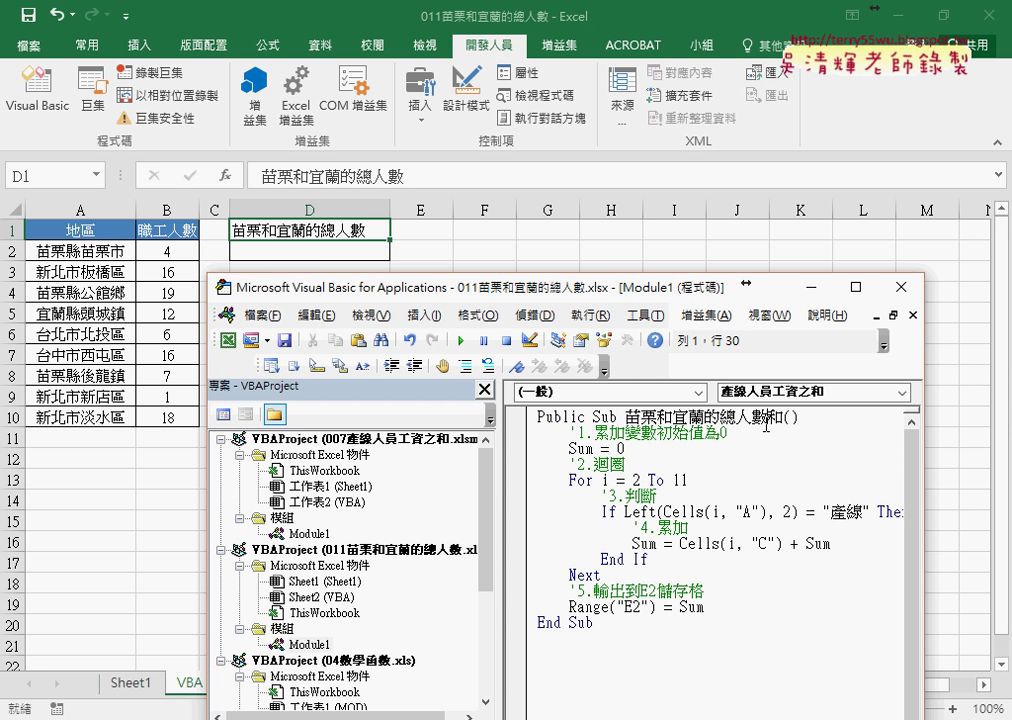
drag(787, 416, 770, 417)
key(Delete)
mouse_move(578, 300)
mouse_down()
mouse_move(612, 142)
mouse_move(669, 105)
mouse_up()
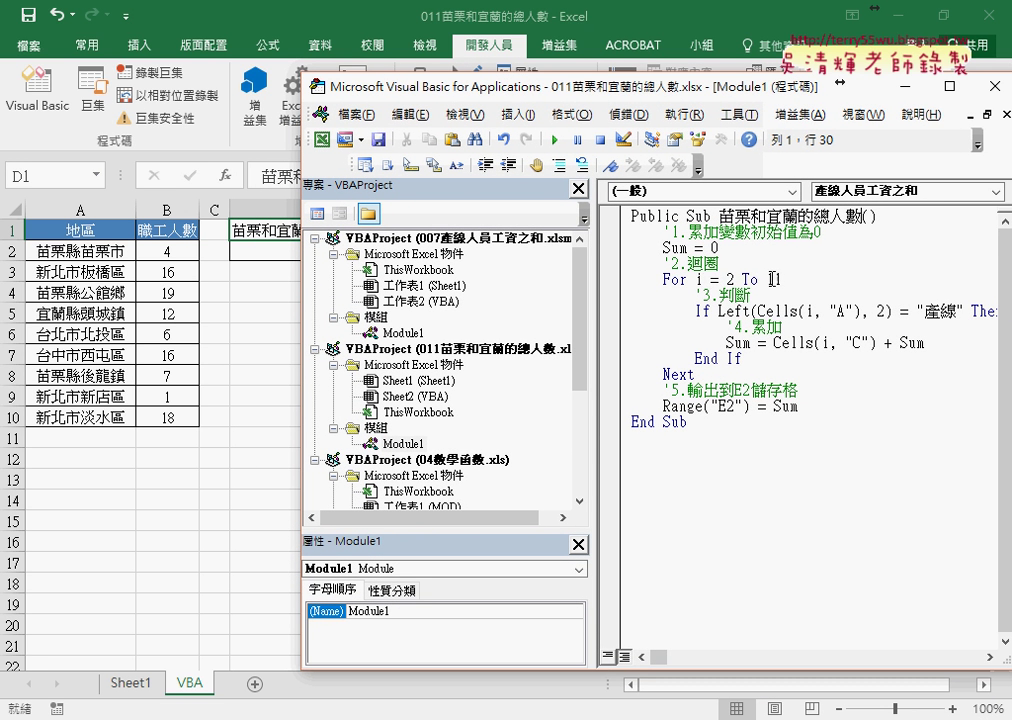
Change the macro's loop end from To 11 to To 10.
drag(773, 279, 784, 279)
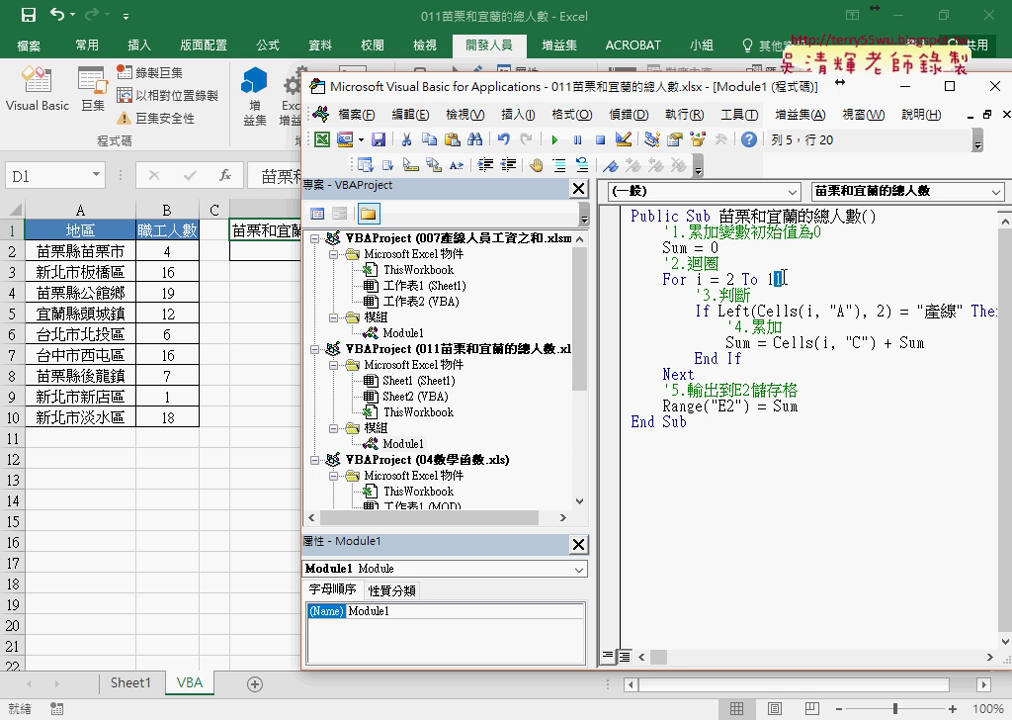
text(0)
drag(751, 92, 606, 73)
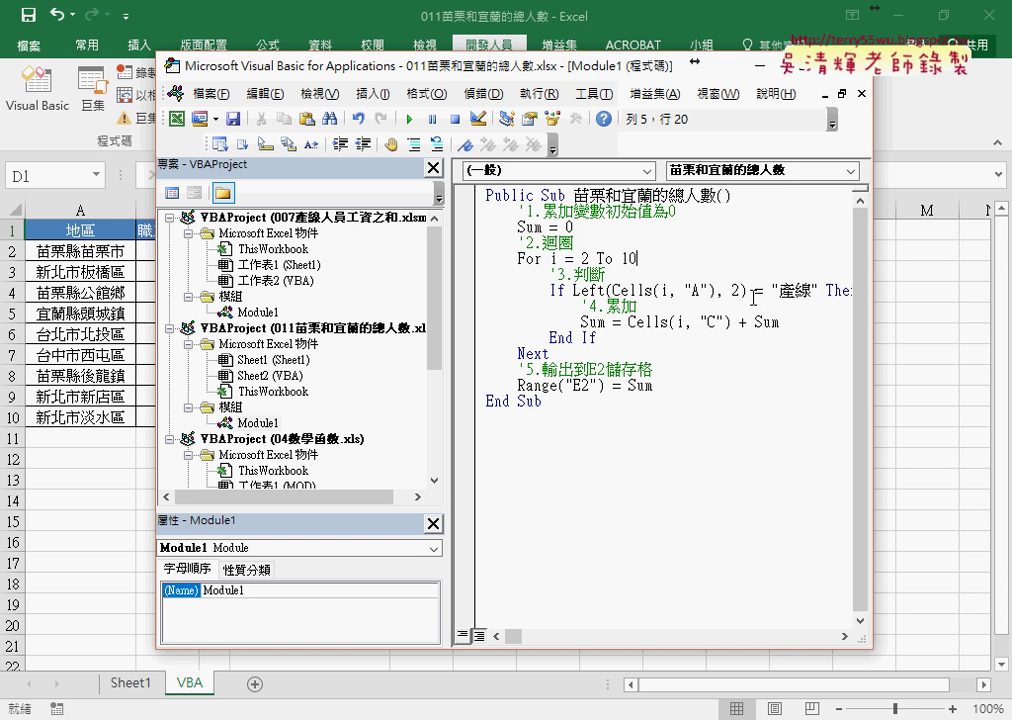
Replace "產線" with "苗栗" in the If condition and widen the editor window.
drag(780, 290, 809, 289)
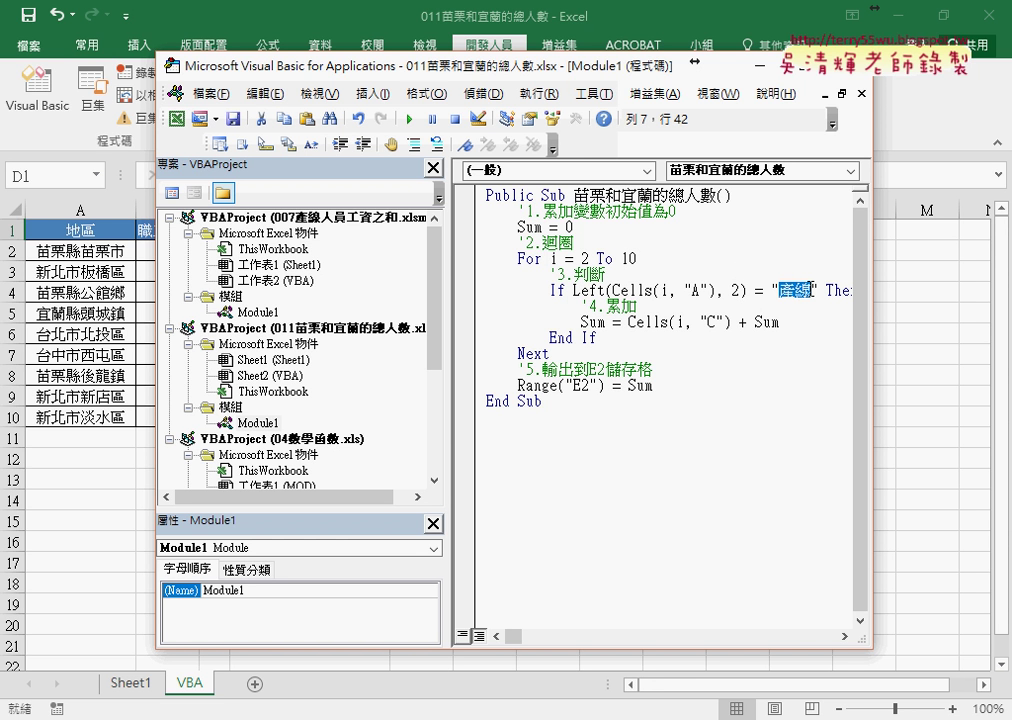
text(苗)
text(ㄌ)
text(ㄧˋ)
key(Return)
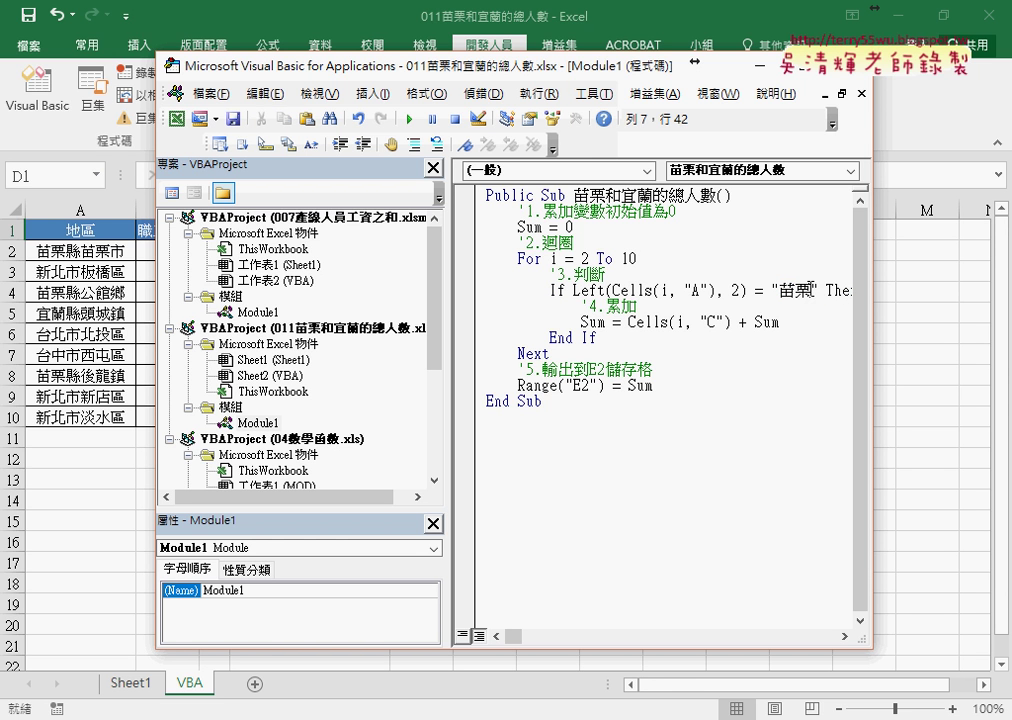
click(817, 289)
key(Left)
drag(871, 300, 999, 300)
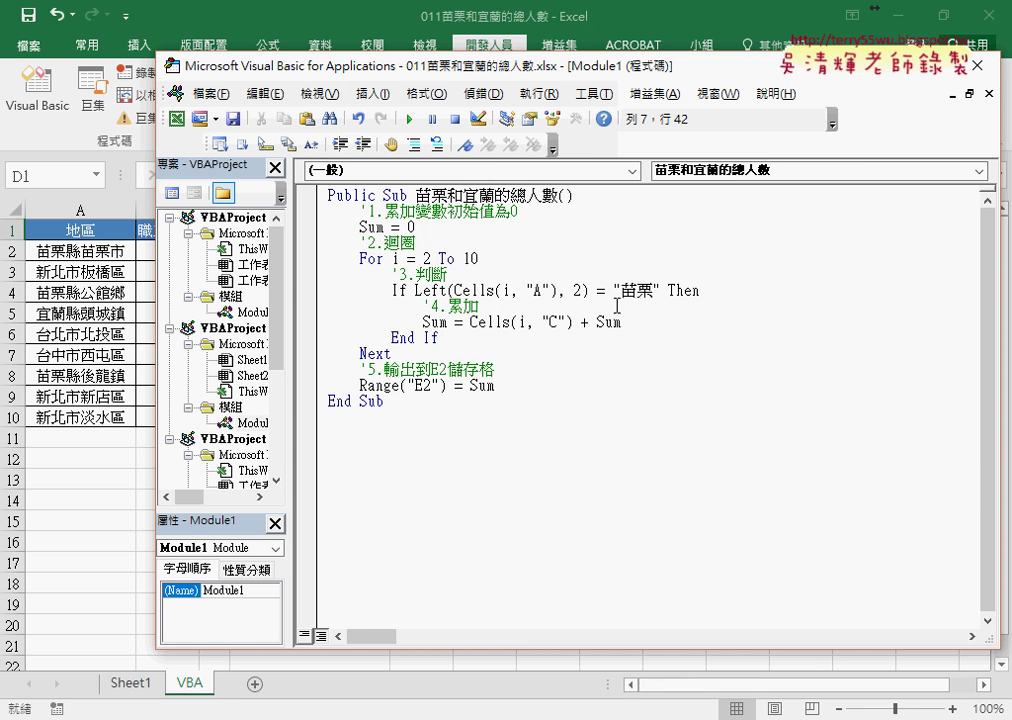
Add or Left(Cells(i,"A"),2)="宜蘭" to the macro's If condition.
click(664, 291)
text(嘿)
text(ㄛ)
key(BackSpace)
key(BackSpace)
text(o)
text(r)
drag(660, 290, 407, 290)
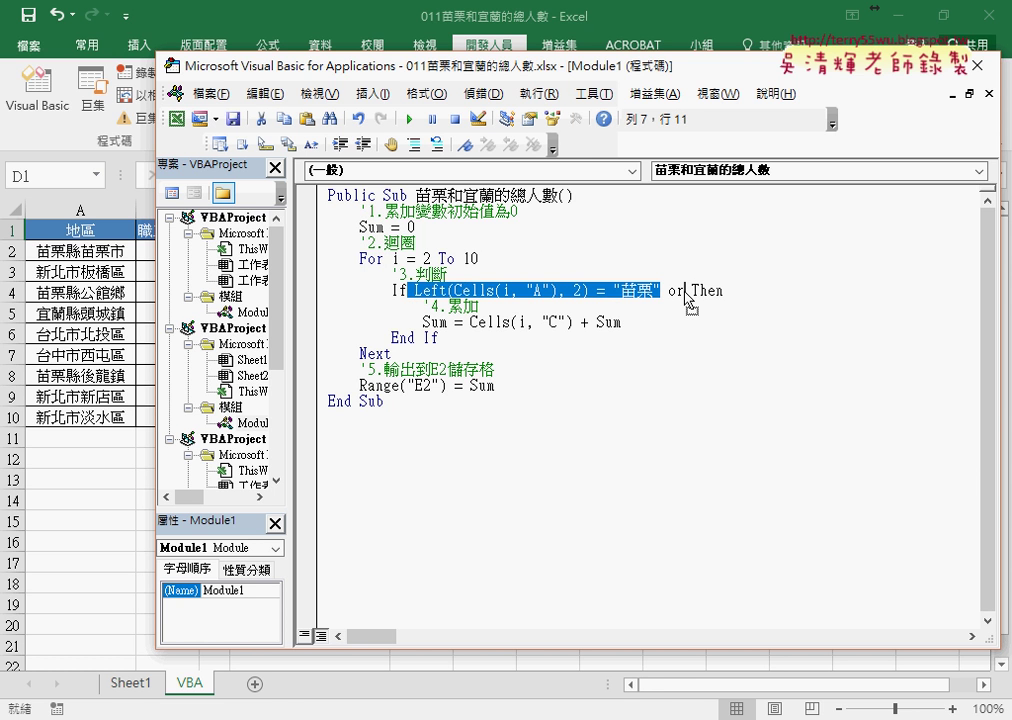
drag(690, 303, 686, 300)
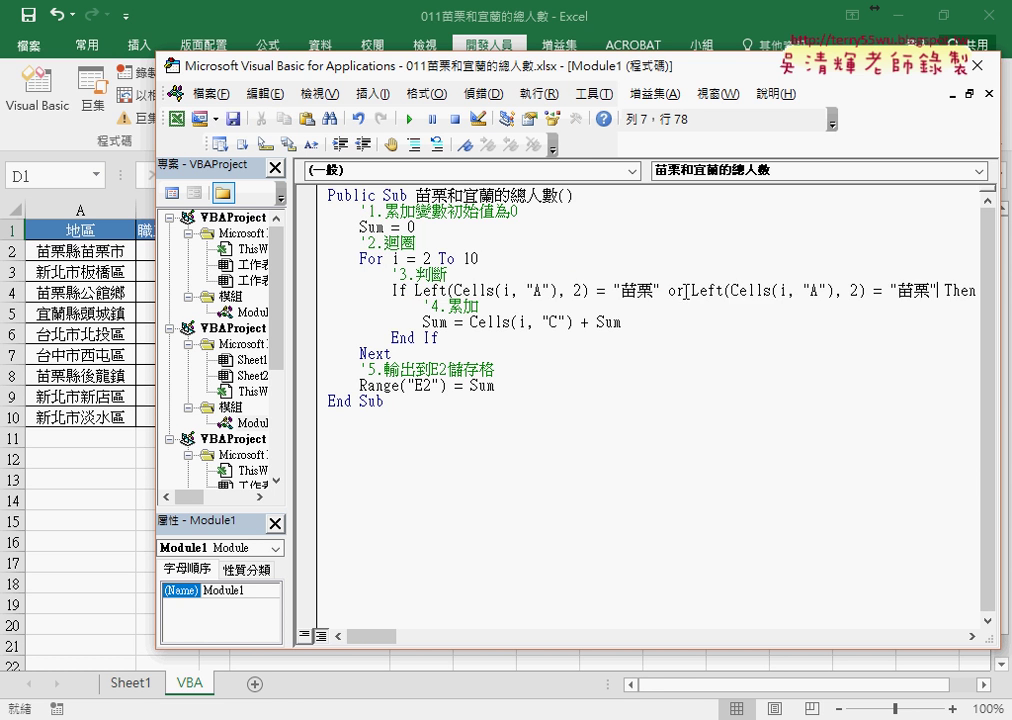
double_click(913, 290)
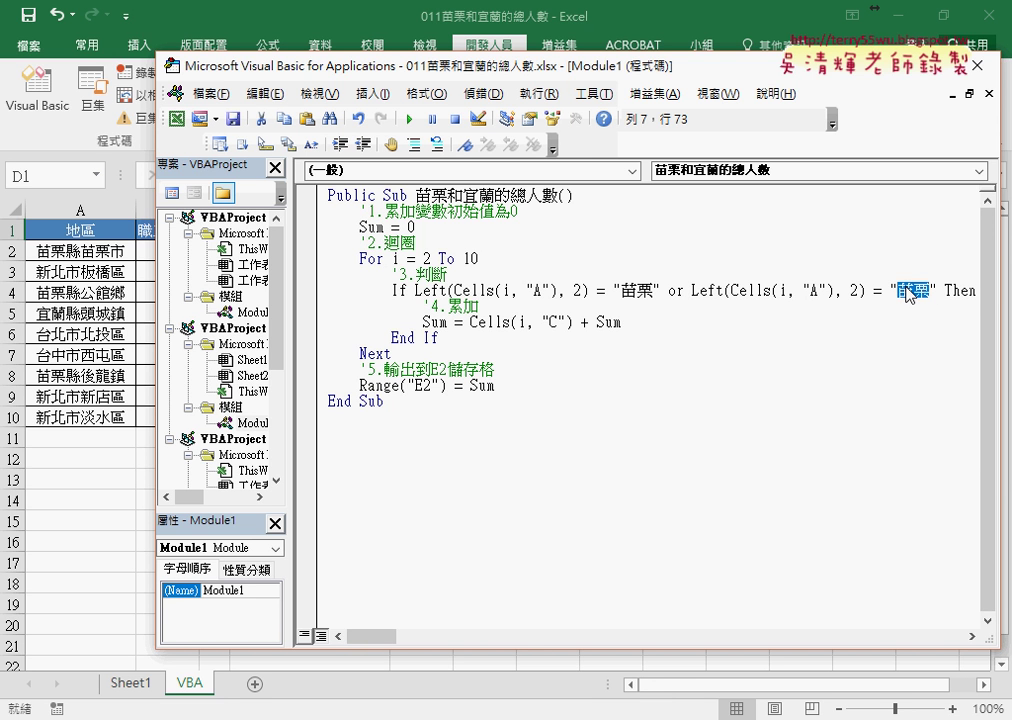
text(ㄧ)
text(宜蘭)
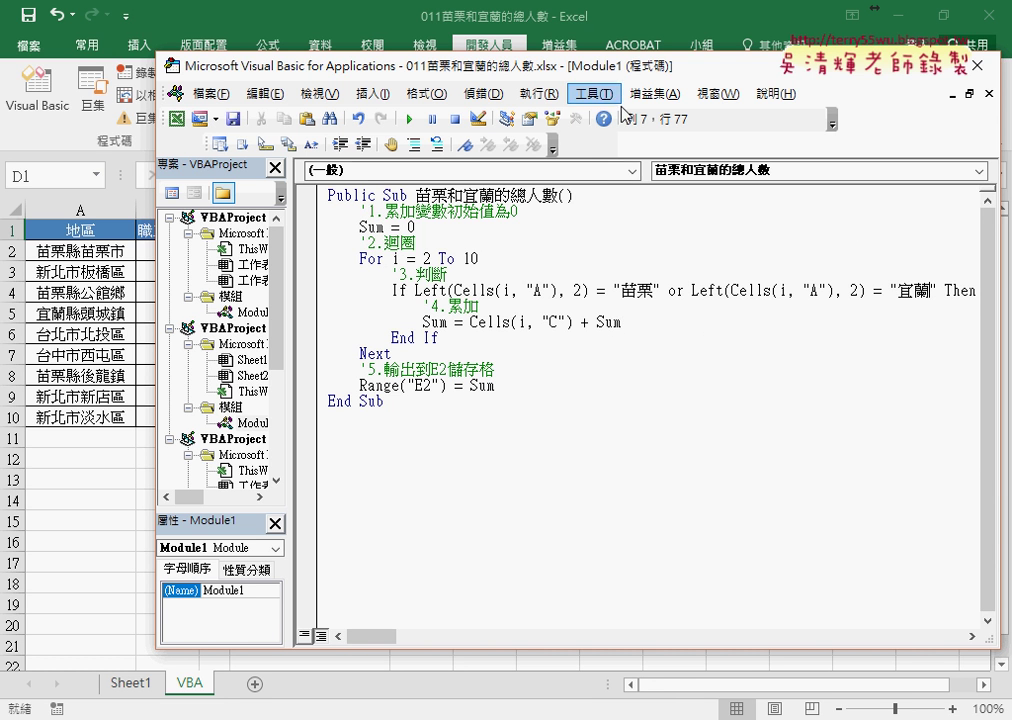
drag(520, 65, 595, 59)
In the VBA code, change Cells(i, "Q") to Cells(i, "B") and Range("E2") to Range("D2").
click(630, 316)
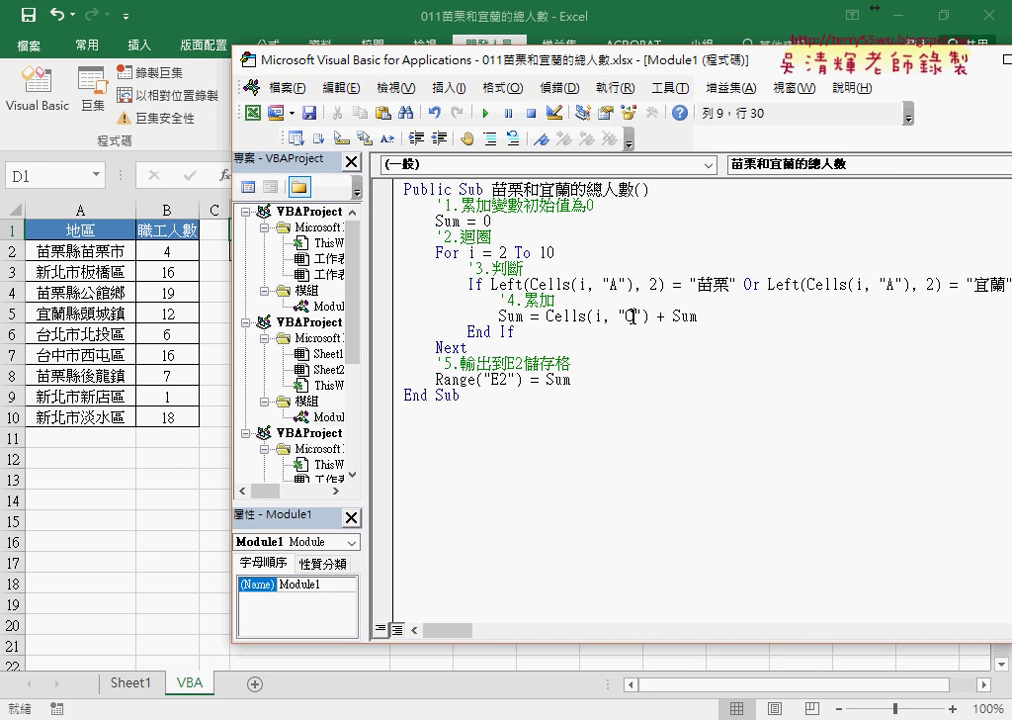
double_click(630, 316)
text(B)
click(597, 284)
click(575, 284)
drag(517, 59, 637, 59)
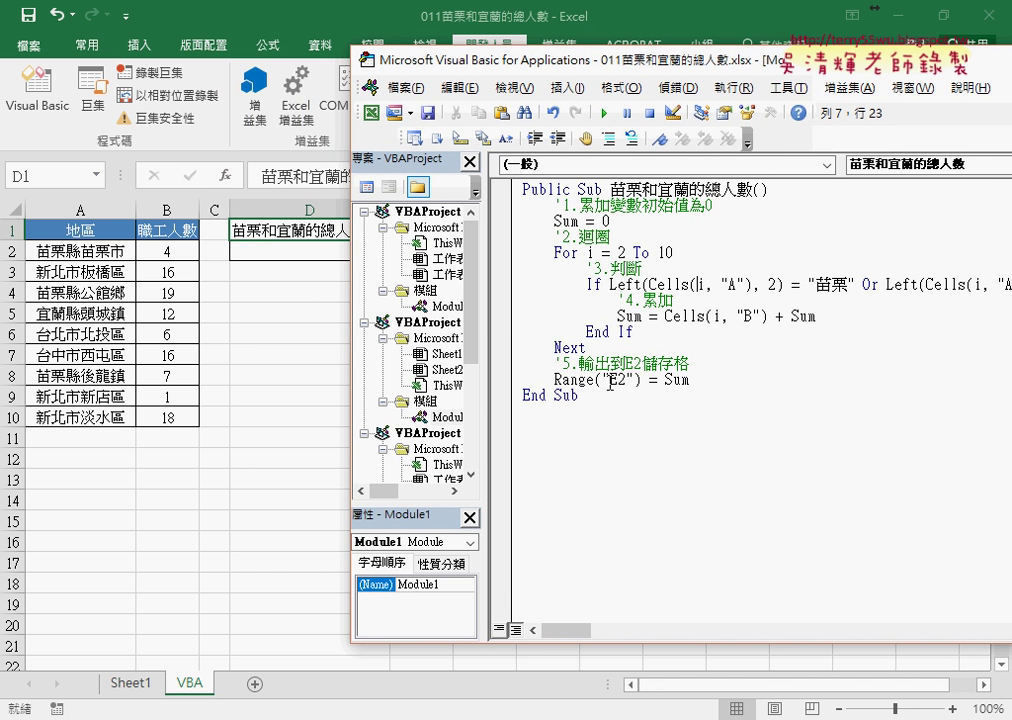
click(612, 381)
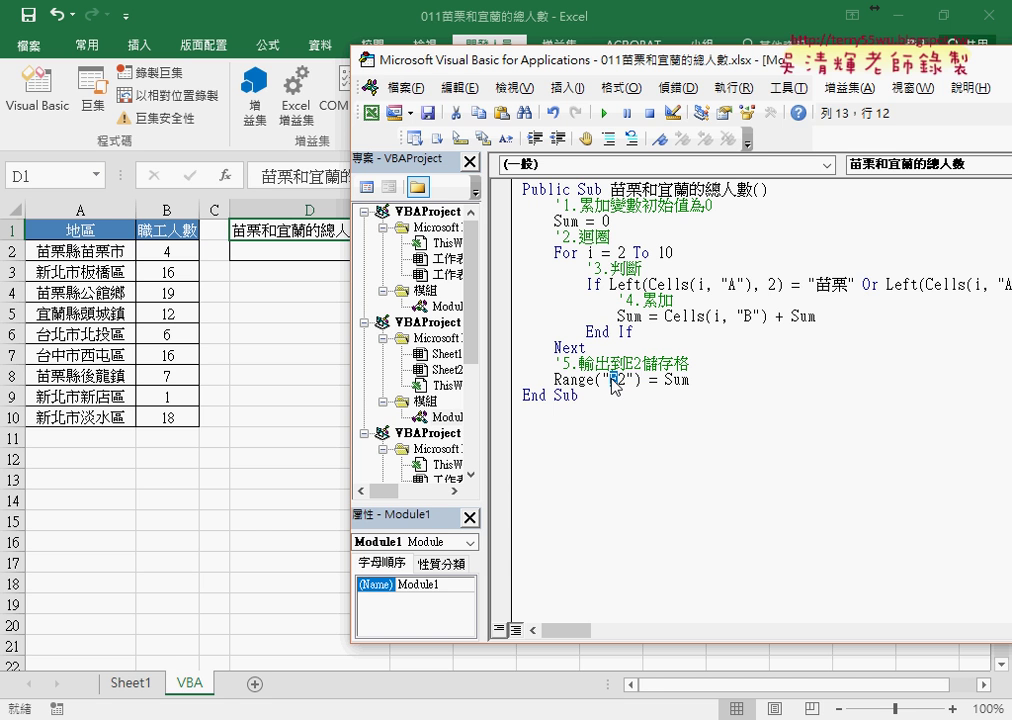
text(D)
click(660, 363)
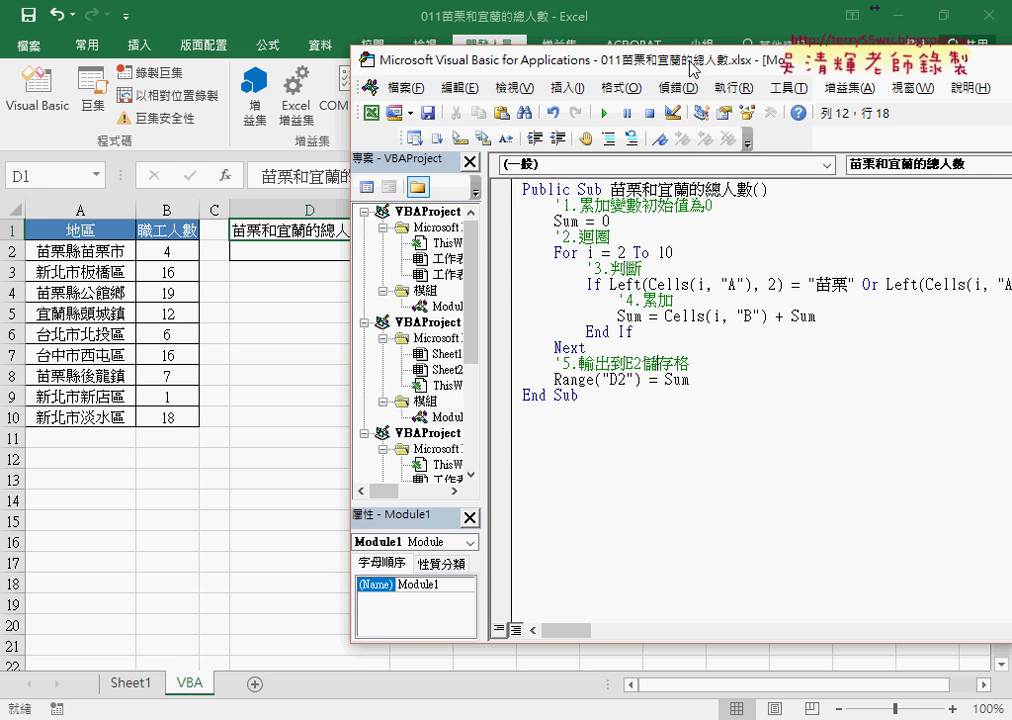
drag(549, 57, 617, 56)
Run the edited macro so D2 on the VBA sheet shows 42.
click(688, 262)
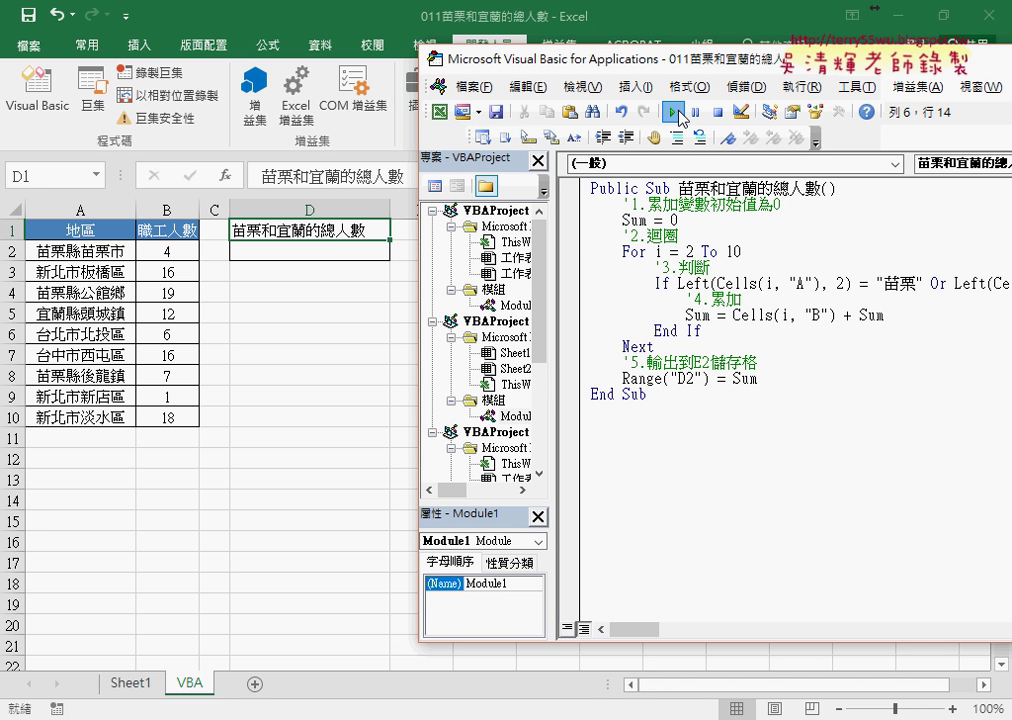
click(674, 113)
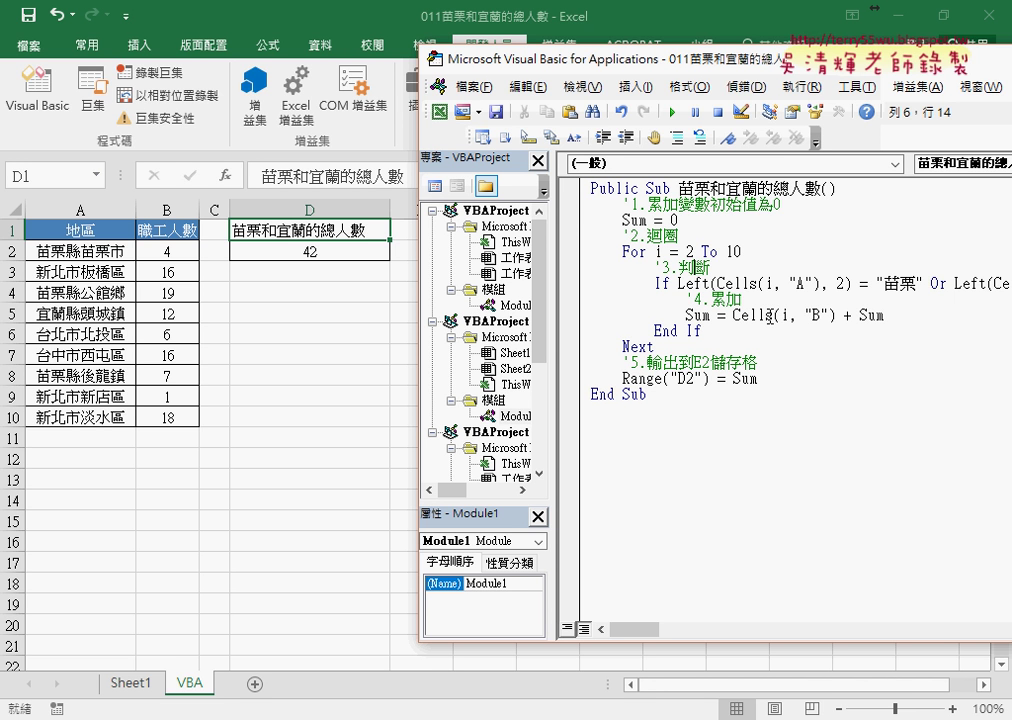
click(703, 252)
Close the Visual Basic editor and save the workbook.
drag(707, 63, 524, 68)
drag(768, 68, 693, 72)
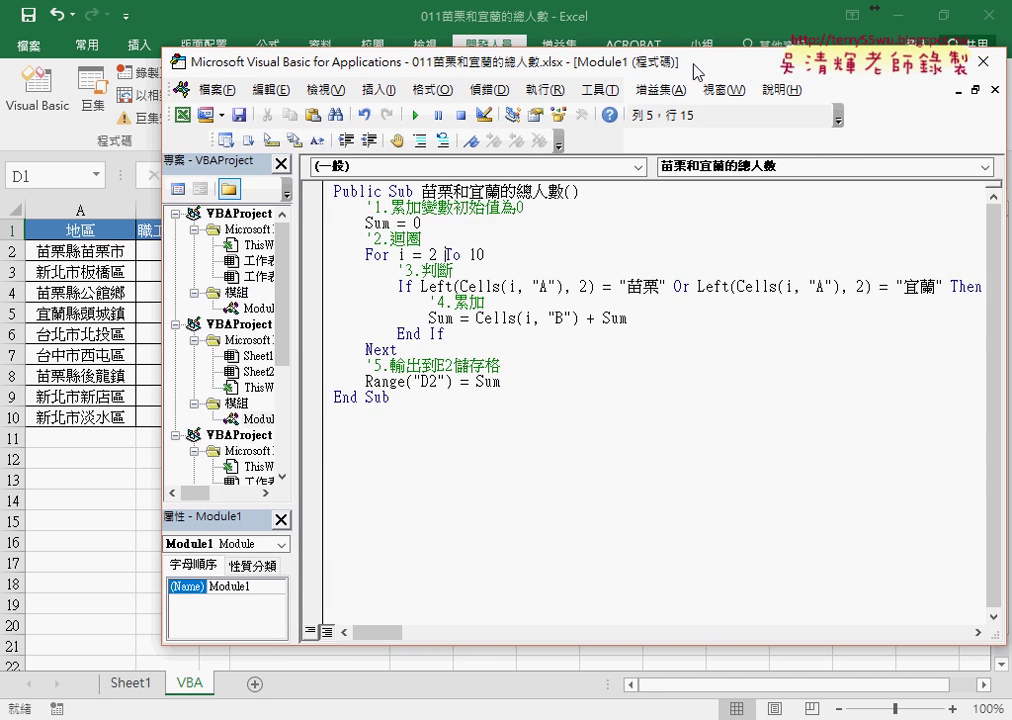
click(978, 63)
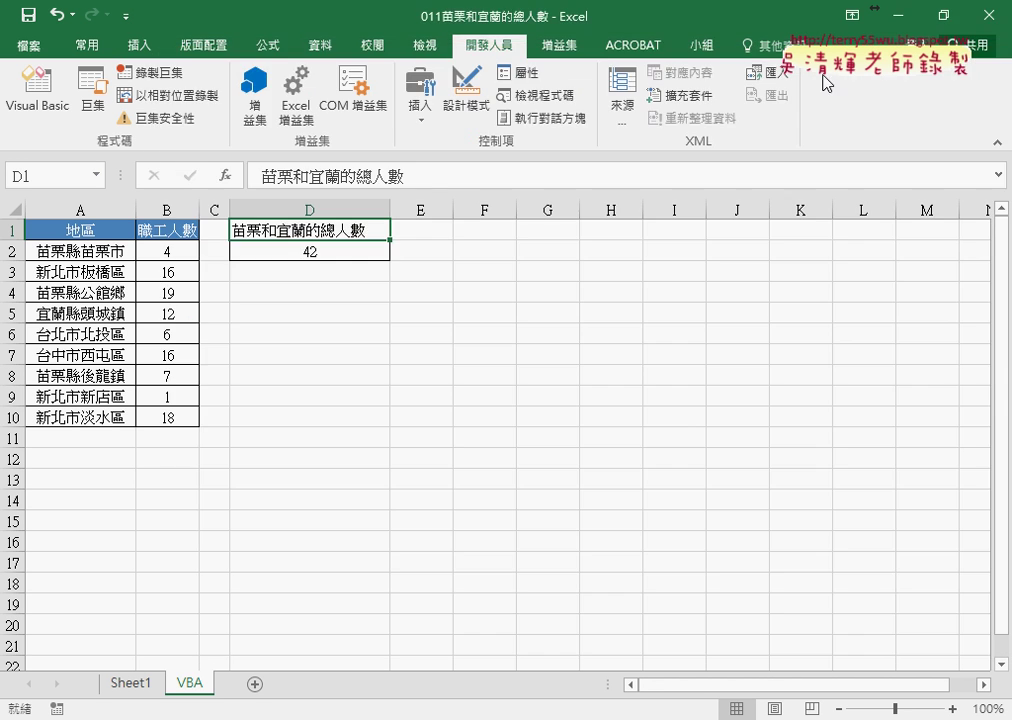
click(28, 16)
Download 009前後三名工資總計.xlsx from the Google Drive folder and open it in Excel.
click(267, 670)
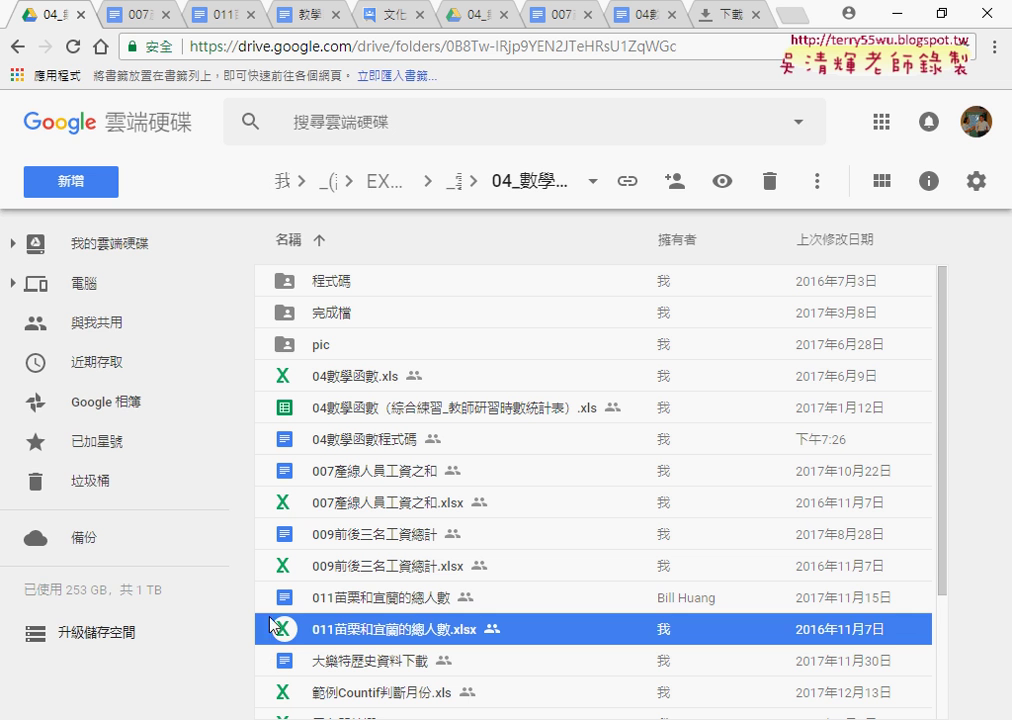
double_click(370, 568)
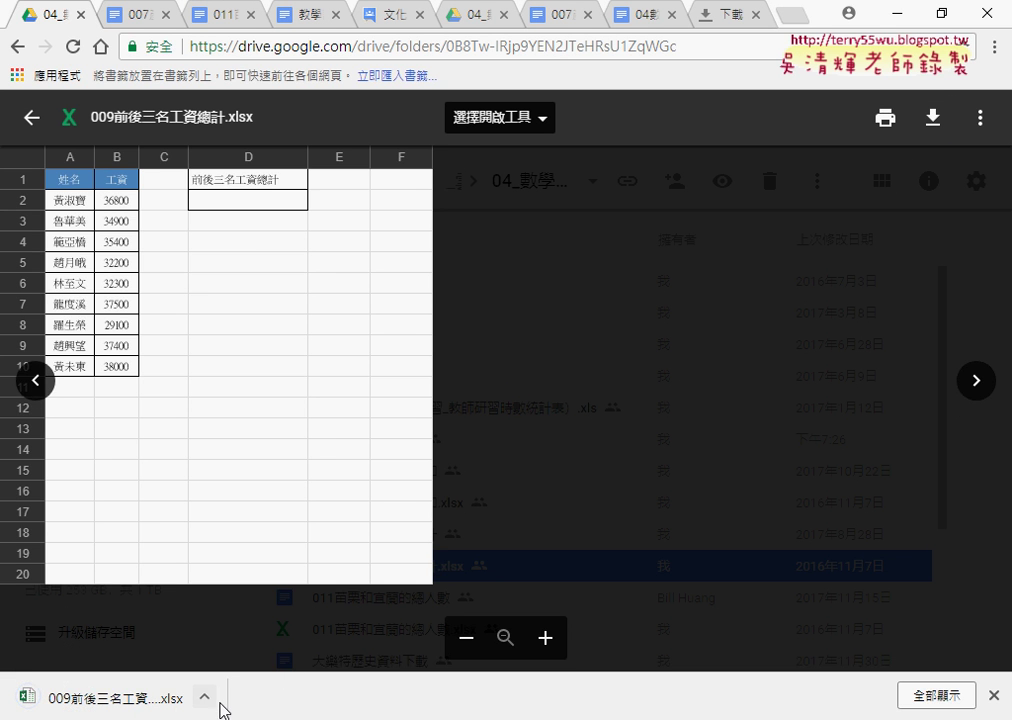
click(204, 696)
click(250, 574)
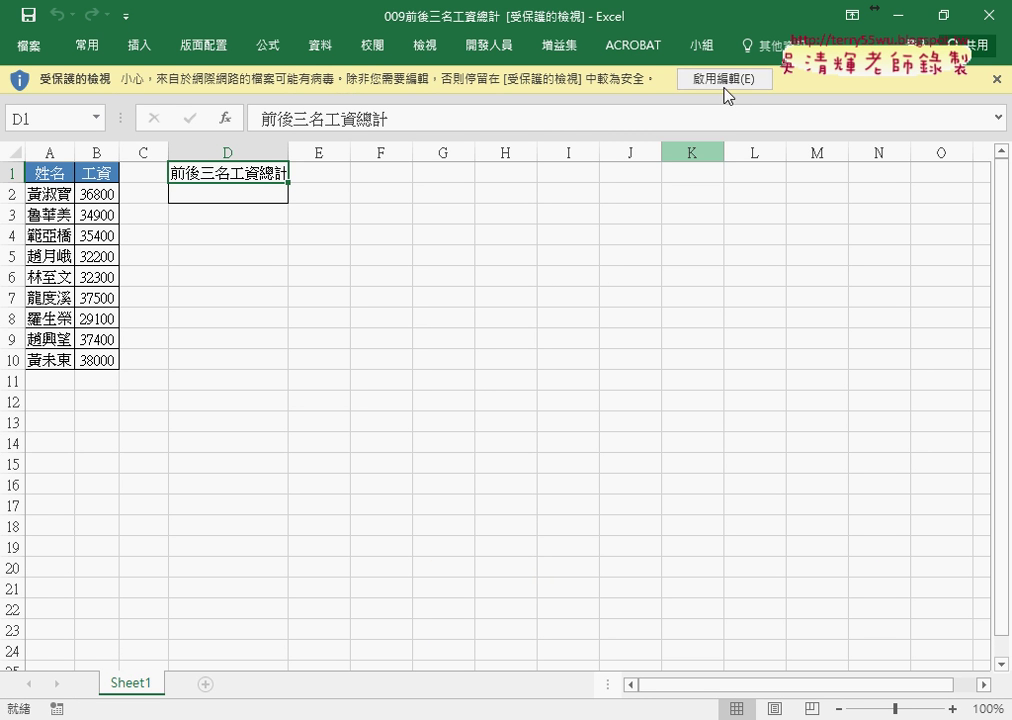
Enable editing, then inspect the names and wages in A2:B10 and D2 below the total heading.
click(725, 79)
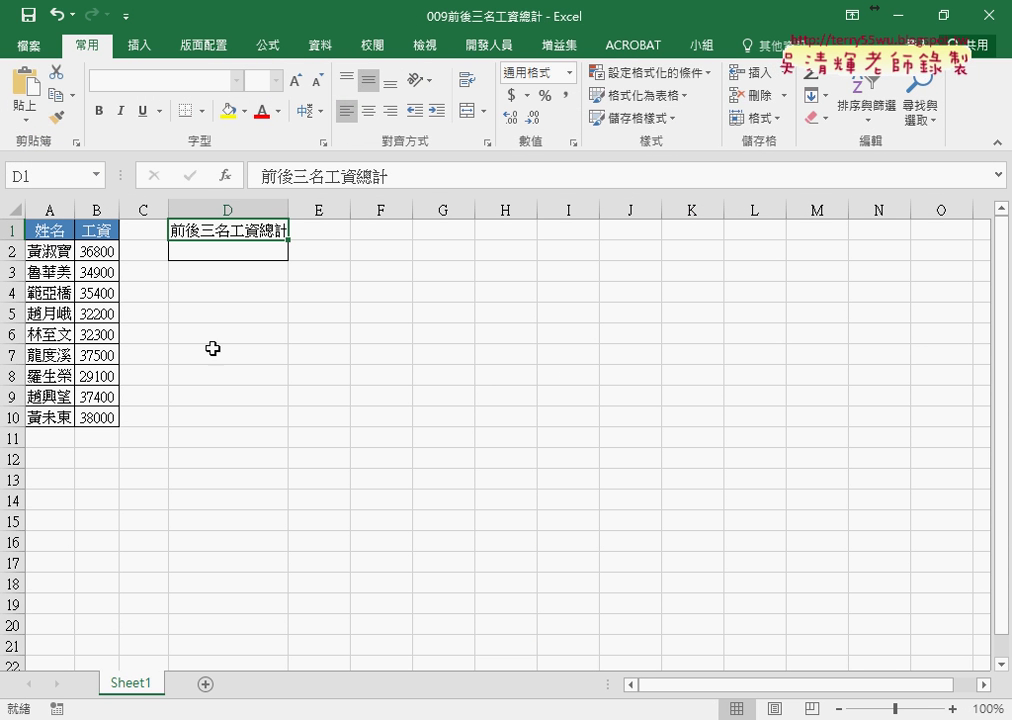
drag(60, 252, 92, 415)
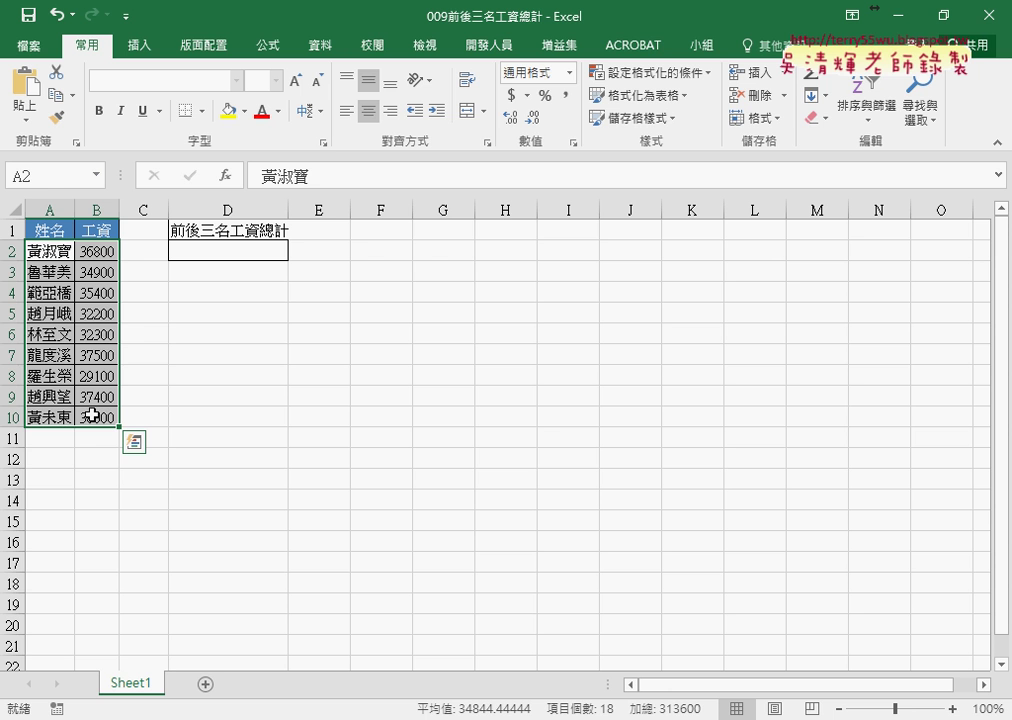
drag(97, 251, 103, 415)
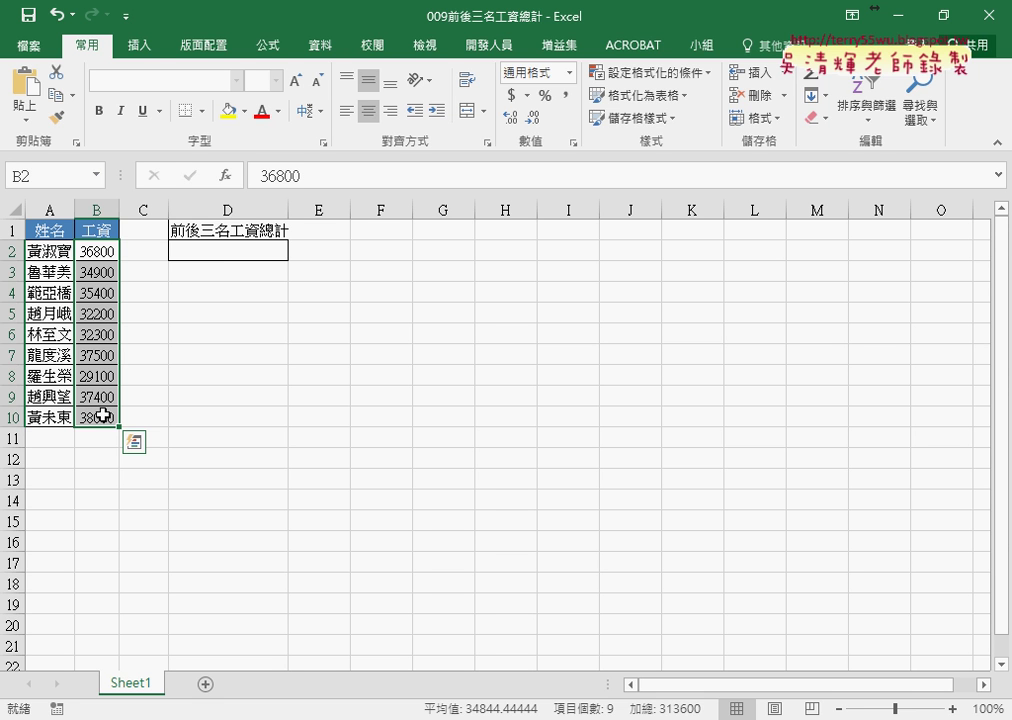
click(235, 252)
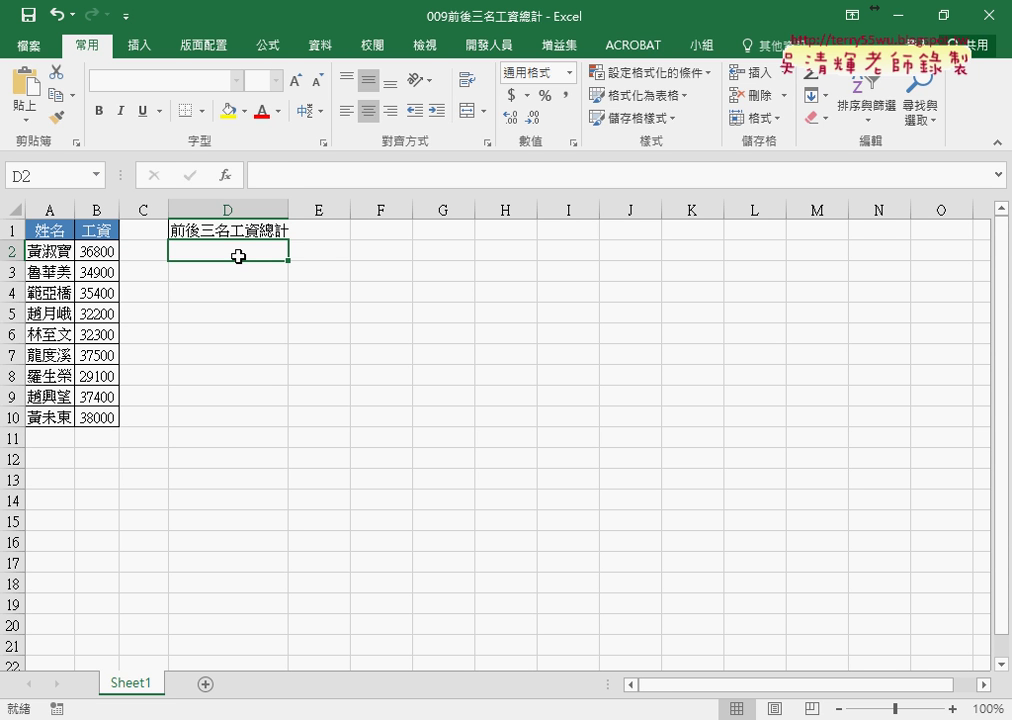
drag(95, 252, 98, 417)
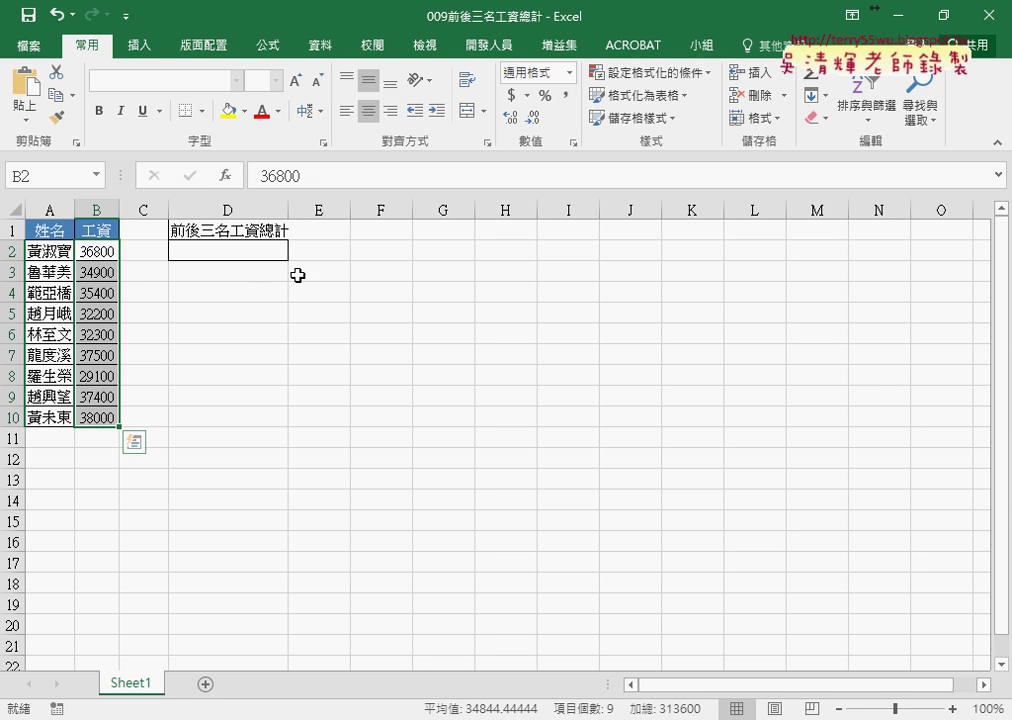
For a new formula in E2, browse the 統計 function category and select SMALL.
click(334, 250)
click(225, 175)
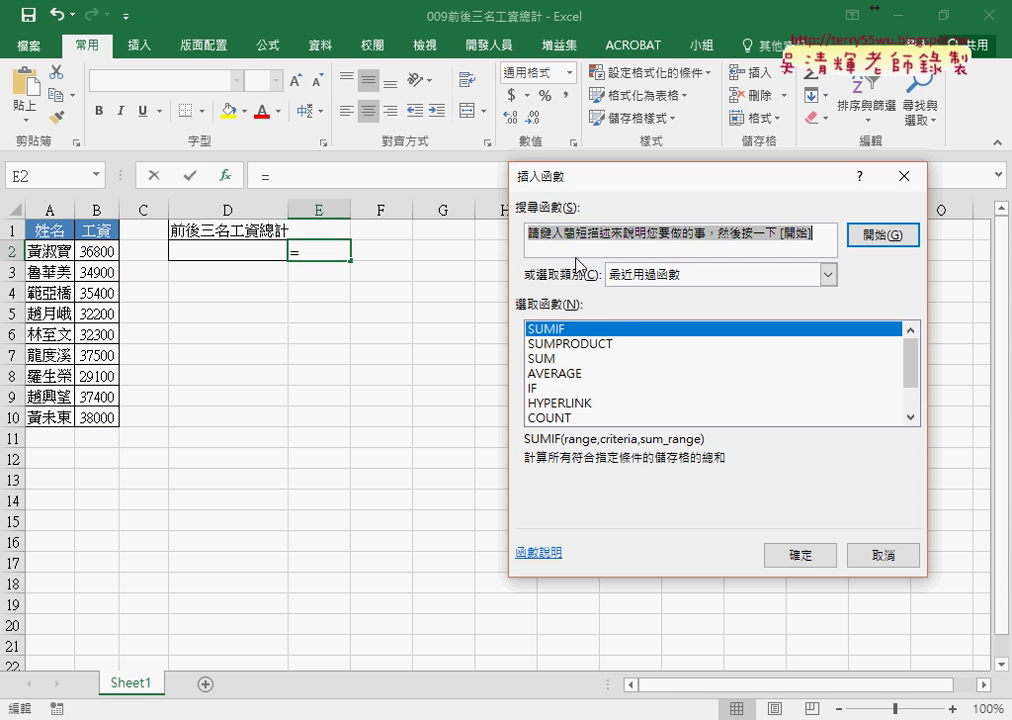
click(663, 276)
click(662, 368)
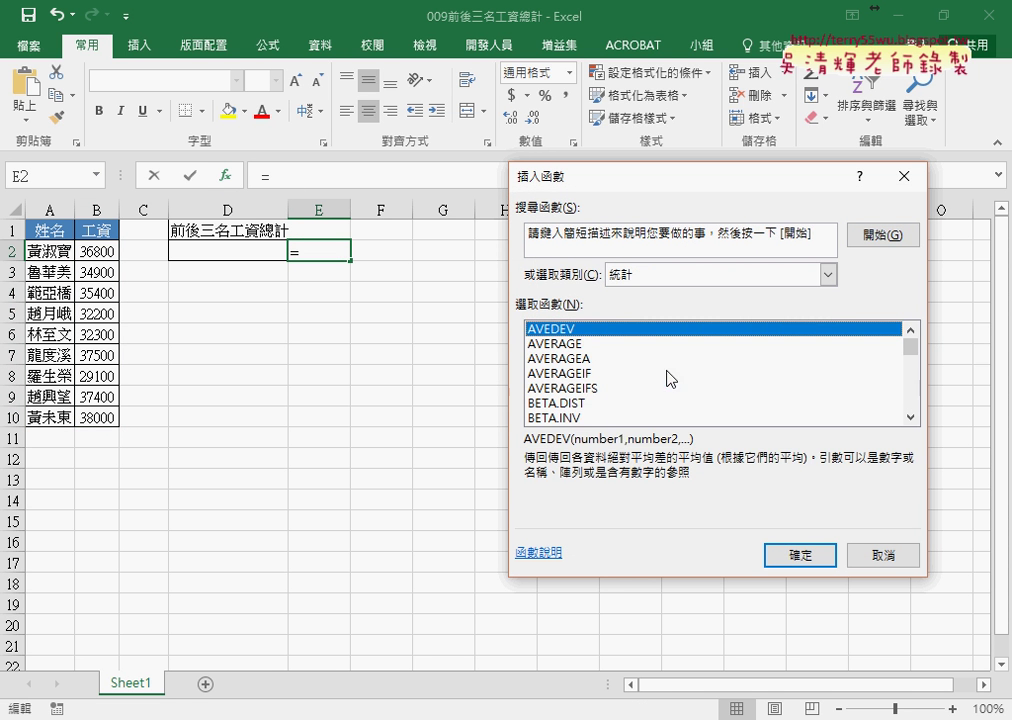
mouse_move(911, 337)
mouse_down()
mouse_move(916, 386)
mouse_move(914, 376)
mouse_up()
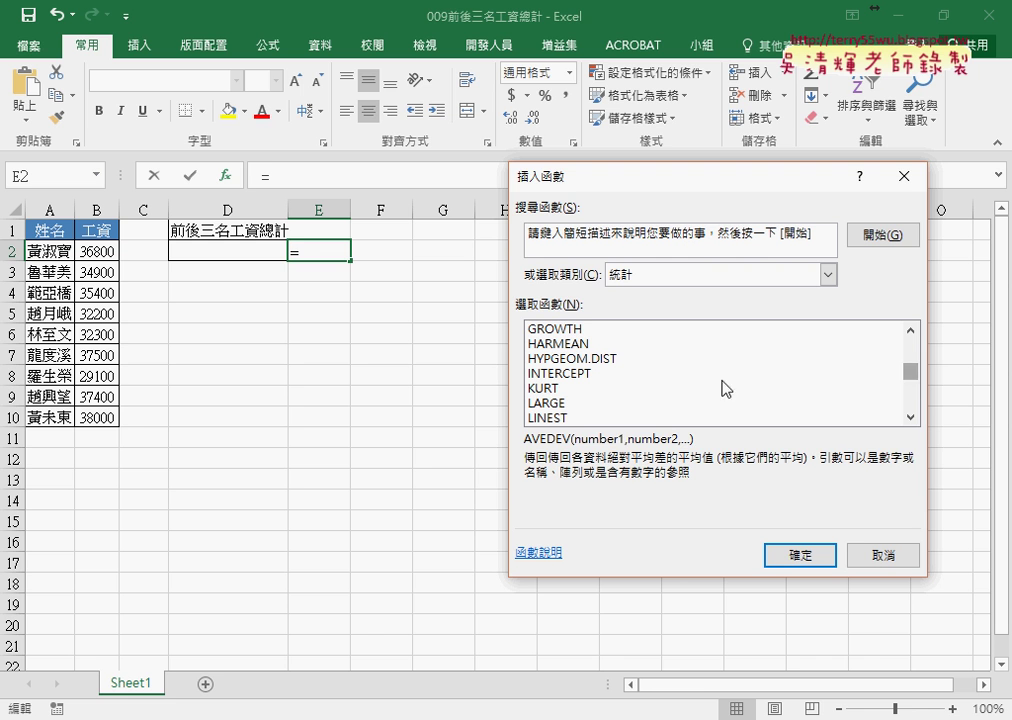
click(558, 404)
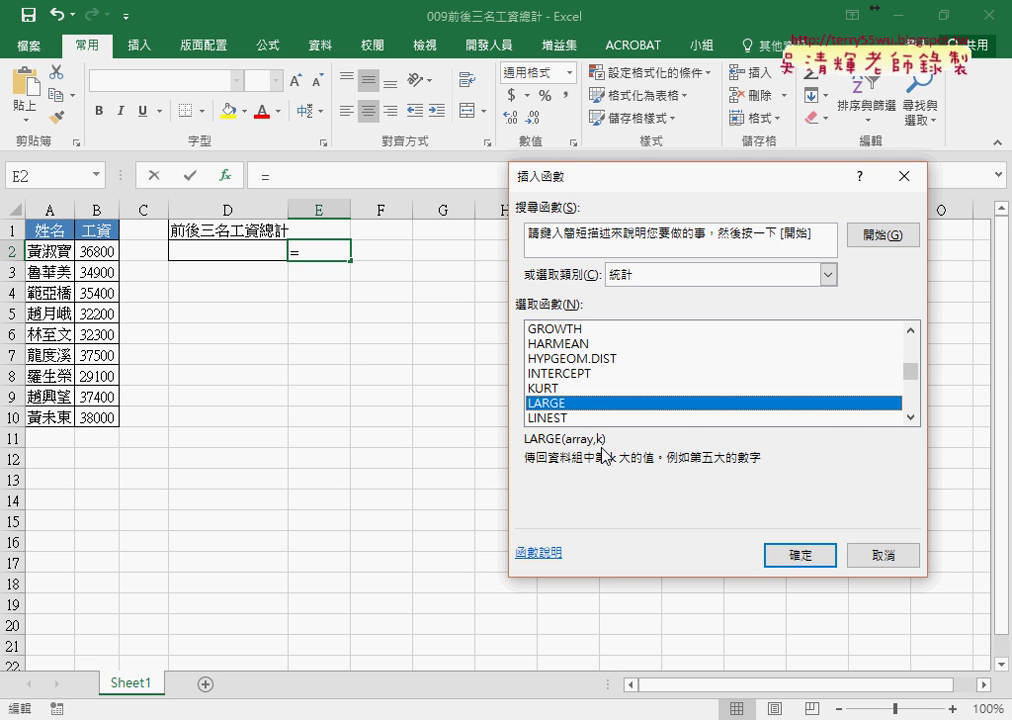
drag(915, 376, 915, 397)
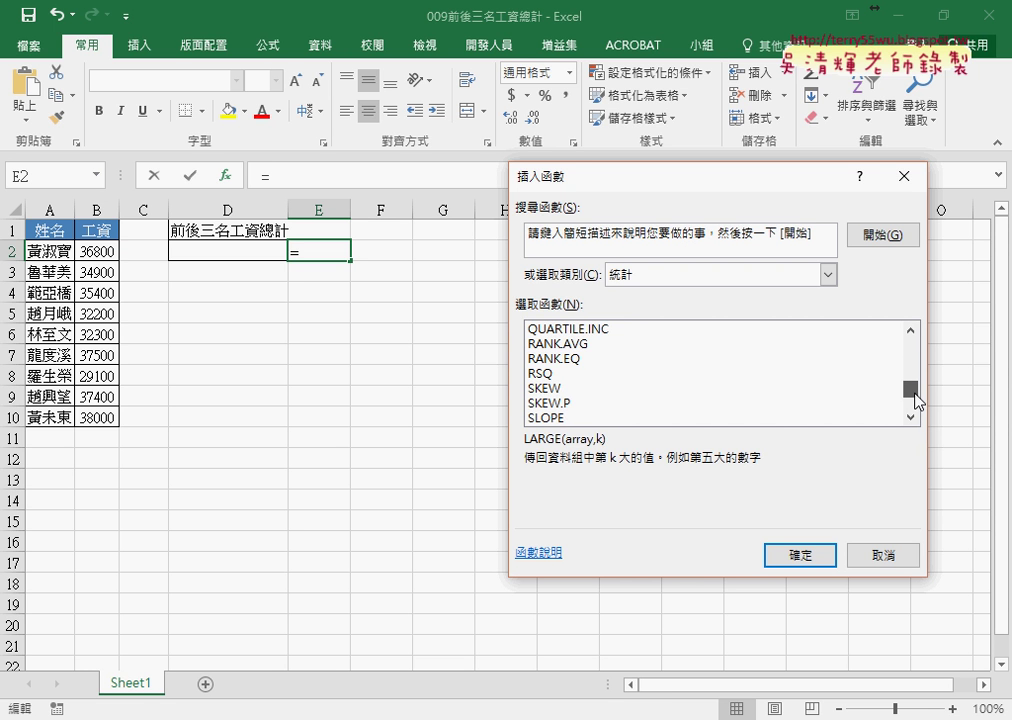
click(910, 417)
click(910, 417)
click(593, 418)
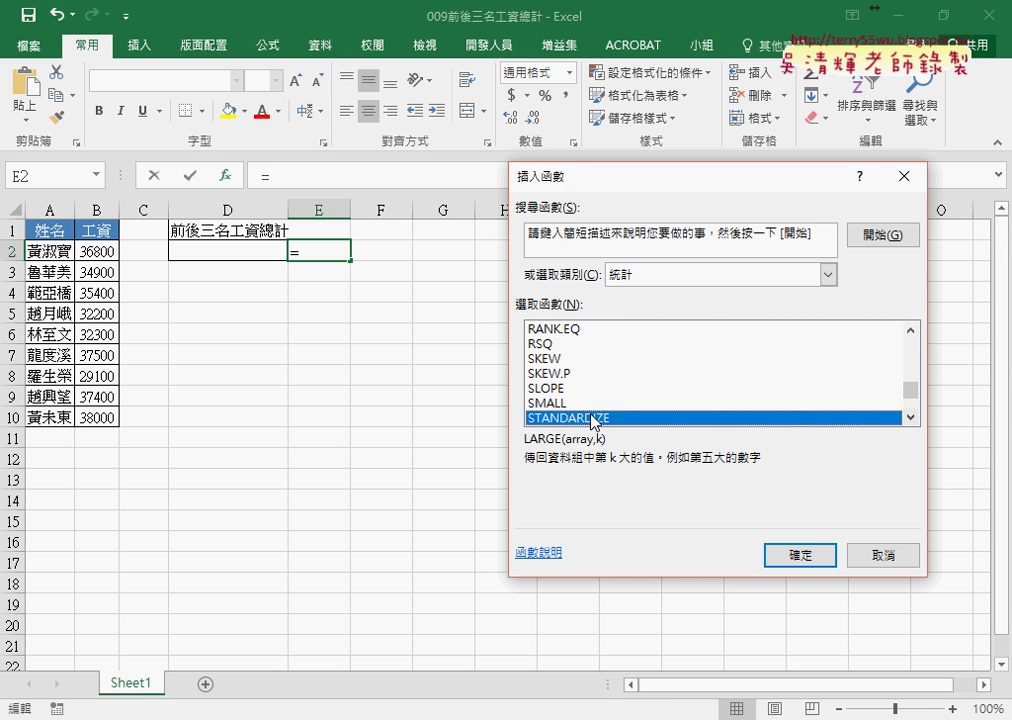
click(590, 403)
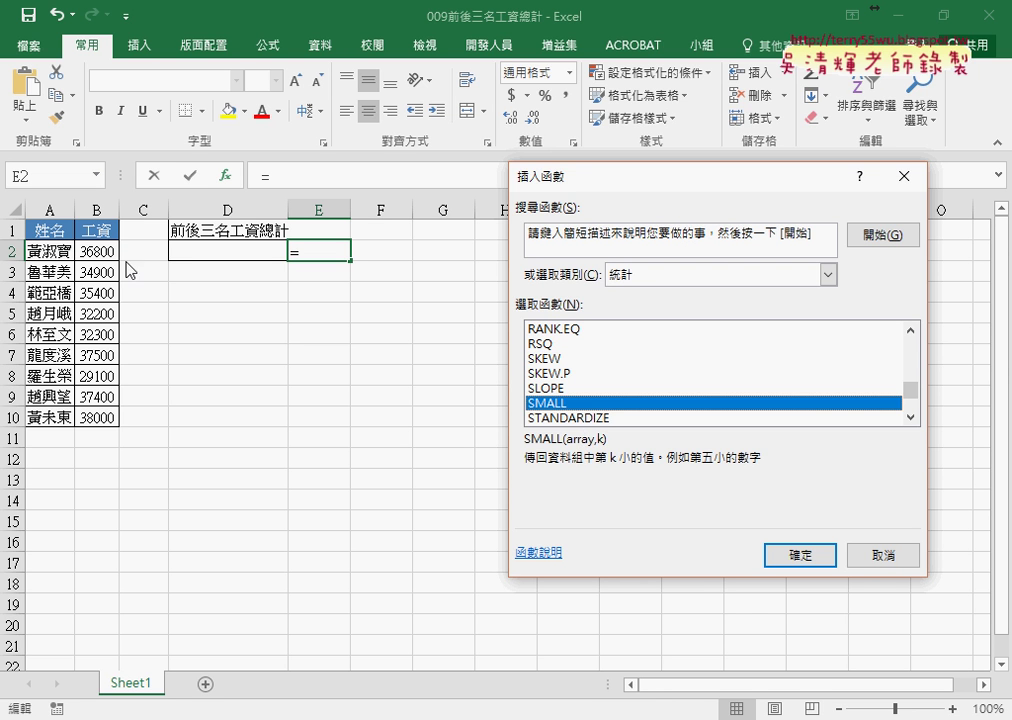